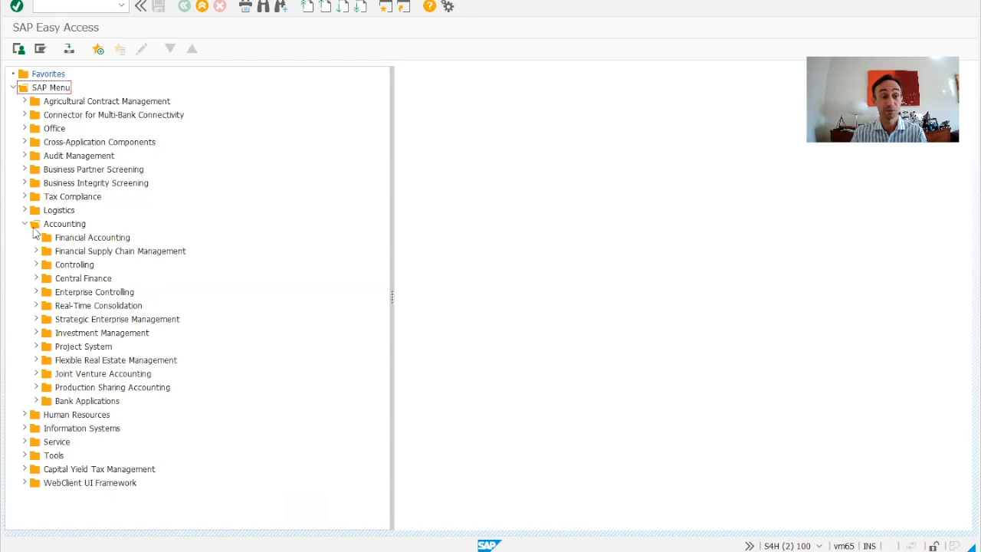
Step: Open the AS01 asset creation transaction under Accounting, Financial Accounting, Fixed Assets, Asset, Create
left_click(37, 239)
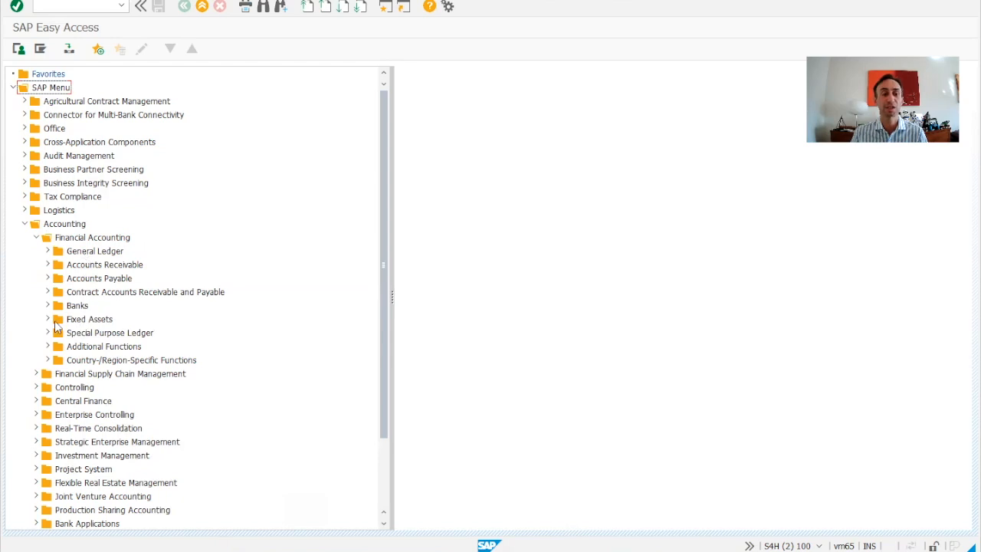
left_click(48, 319)
left_click(59, 346)
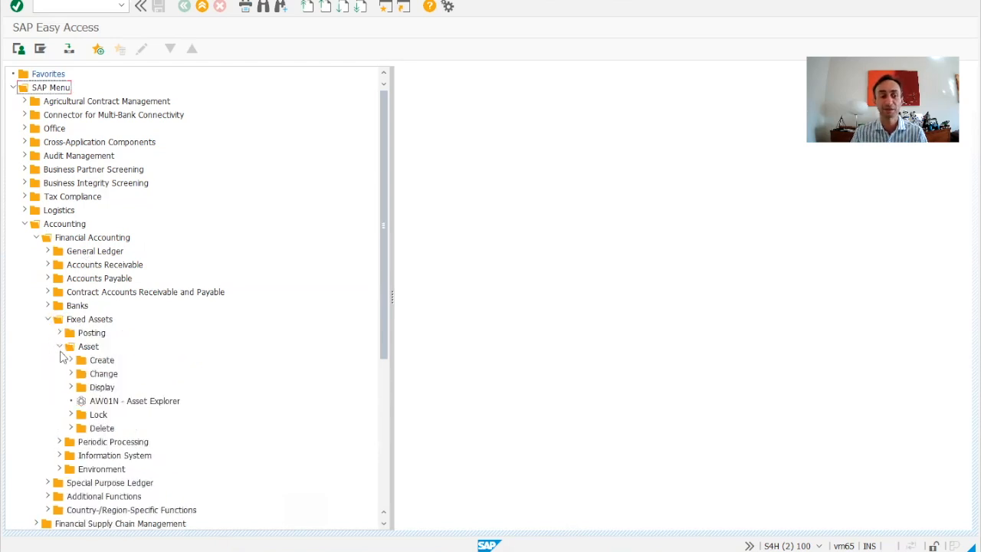
left_click(70, 359)
left_click(128, 379)
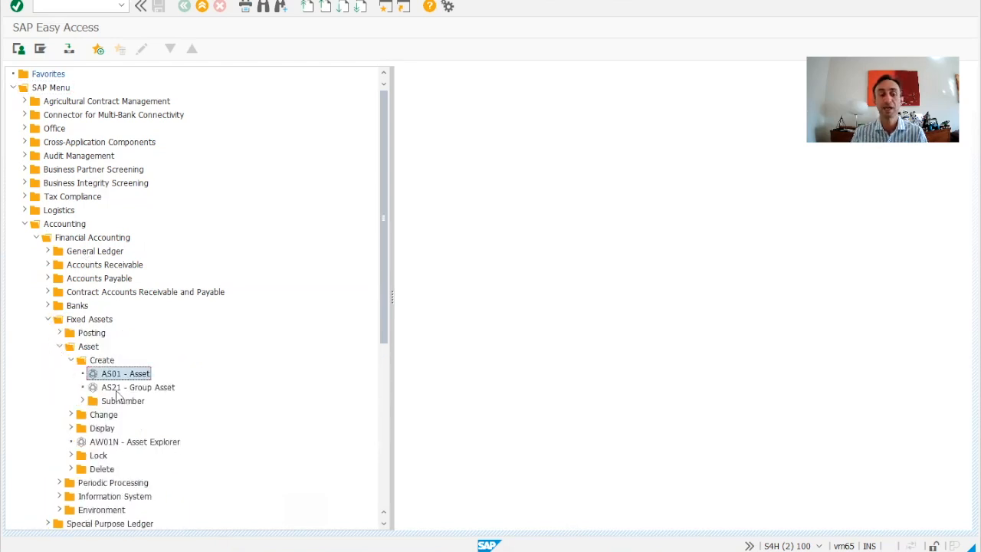
double_click(139, 374)
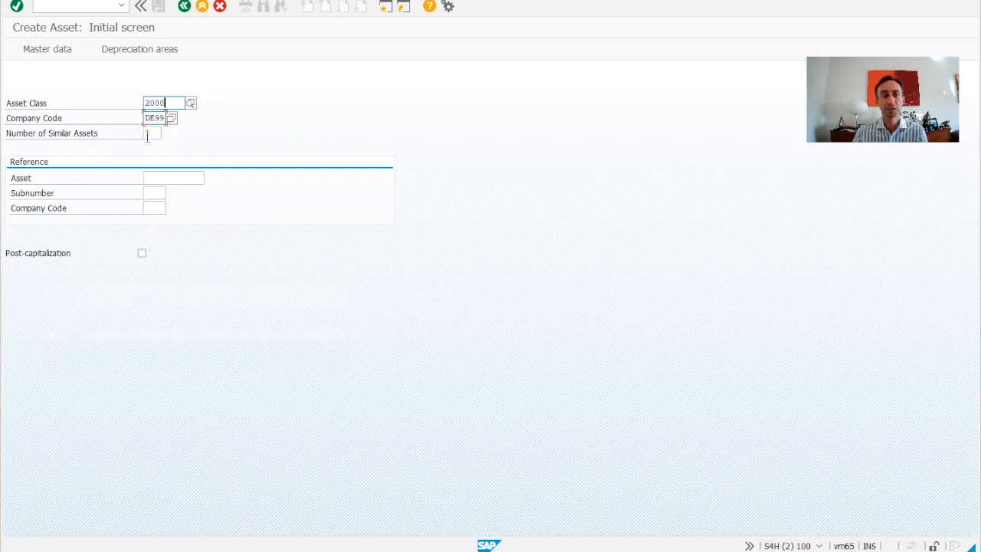
Step: Enter asset 200000 in company code DE99 as the reference for the new asset and continue to its master data
left_click(171, 178)
type("20000")
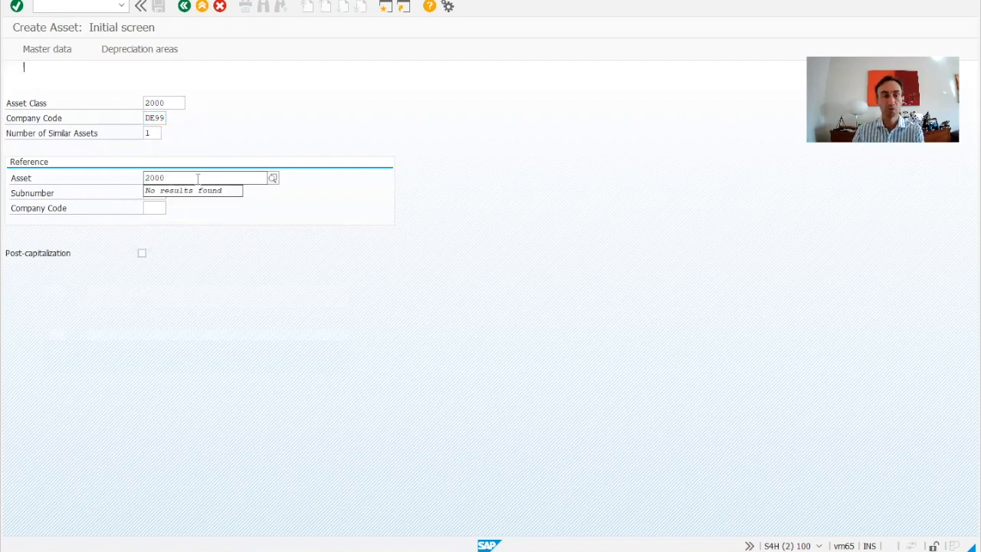
key("BackSpace")
key("BackSpace")
key("BackSpace")
key("BackSpace")
left_click(186, 180)
left_click(179, 192)
left_click(153, 208)
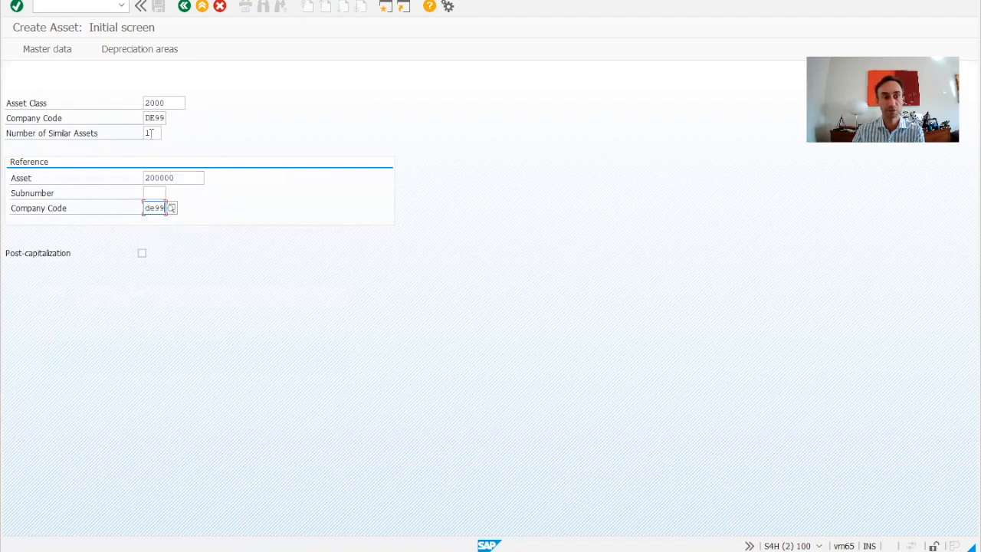
key("Return")
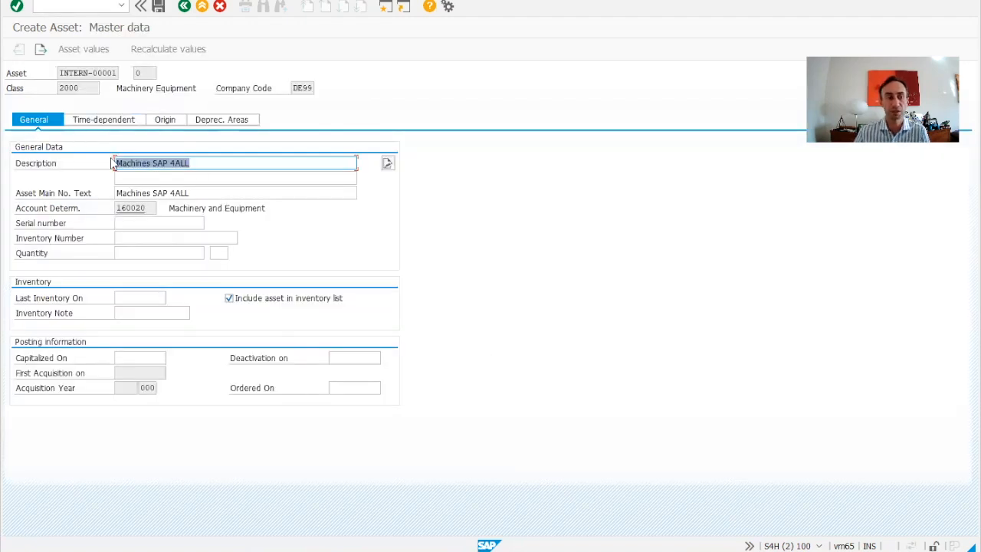
Step: Set the asset's description and main number text to "Machines SAP 4ALL - V1", leaving the serial number and capitalization date empty
left_click(225, 166)
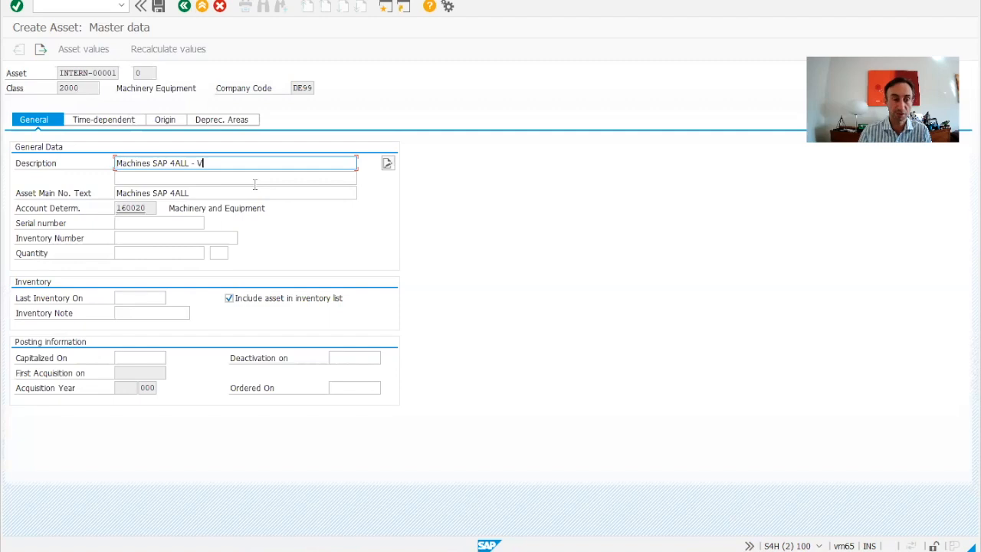
left_click(239, 193)
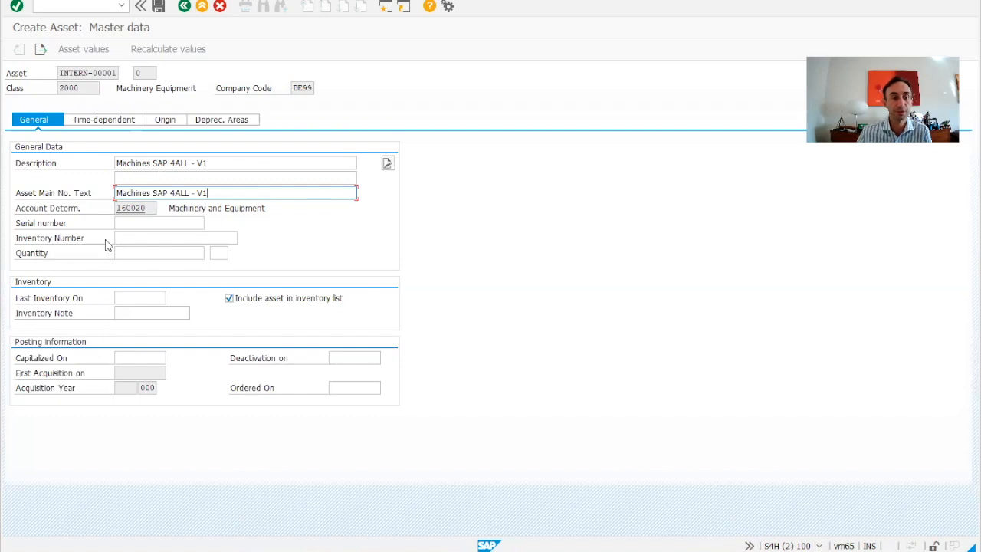
left_click(144, 224)
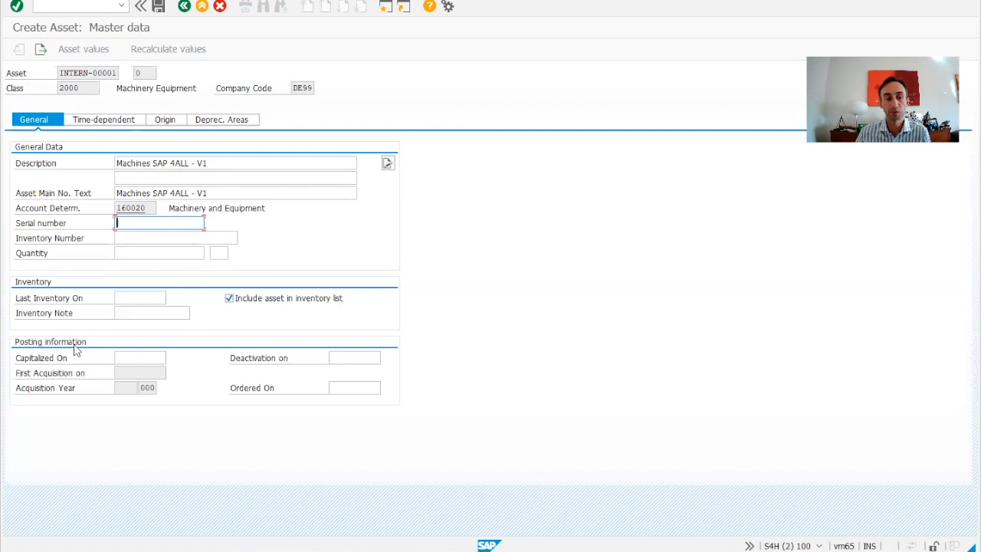
left_click(148, 360)
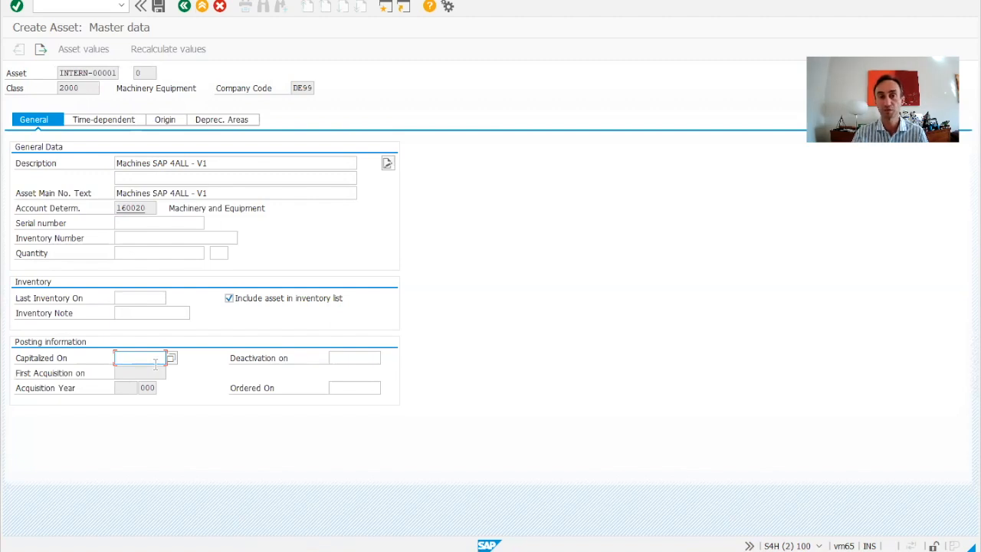
Step: Review the new asset's time-dependent assignments, including cost center, profit center and segment
left_click(103, 121)
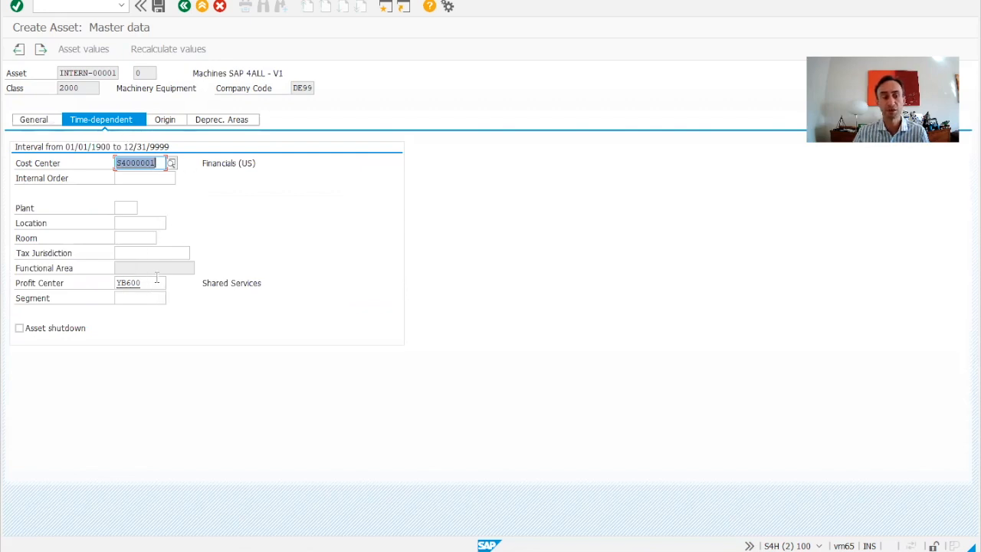
left_click(149, 297)
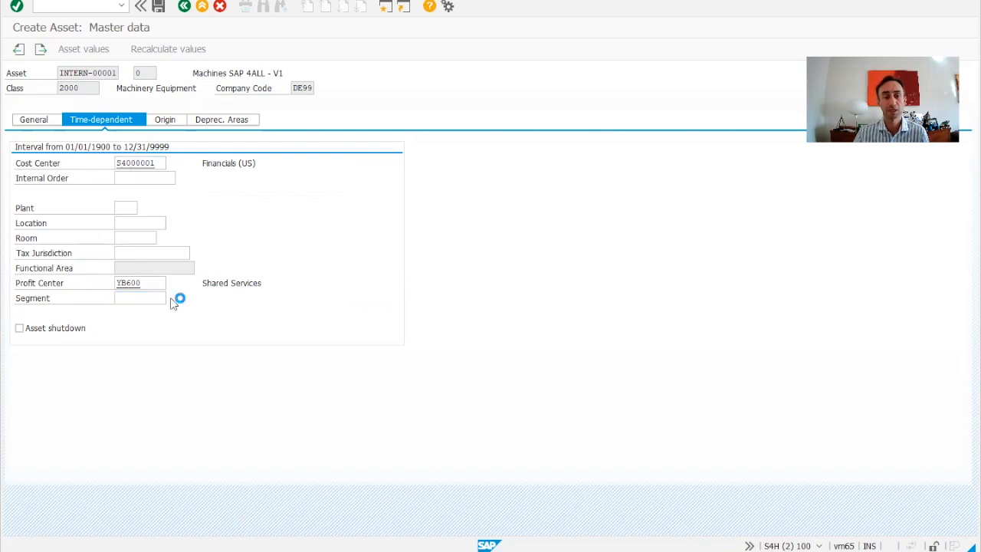
left_click(143, 298)
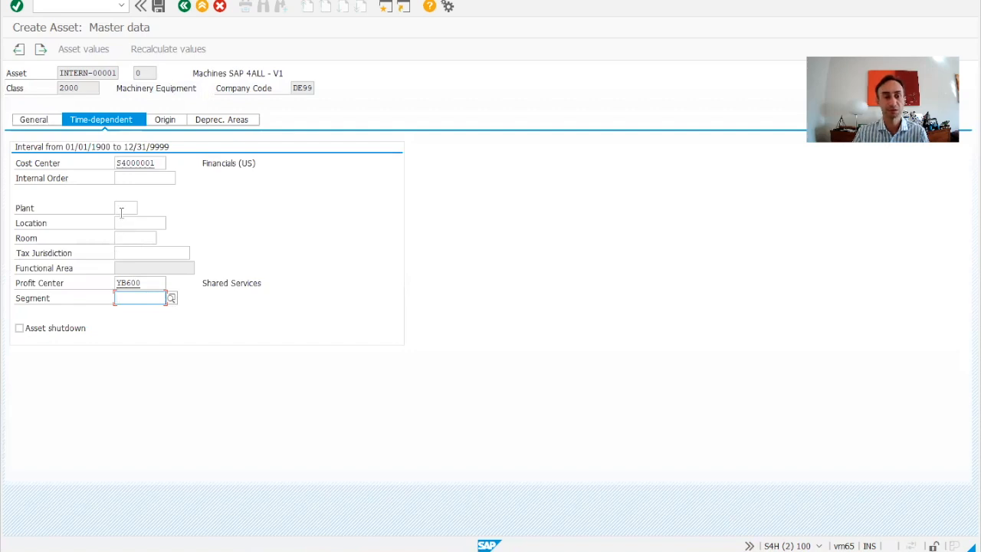
Step: Clear the copied vendor name from the asset's origin data and leave the vendor blank
left_click(161, 122)
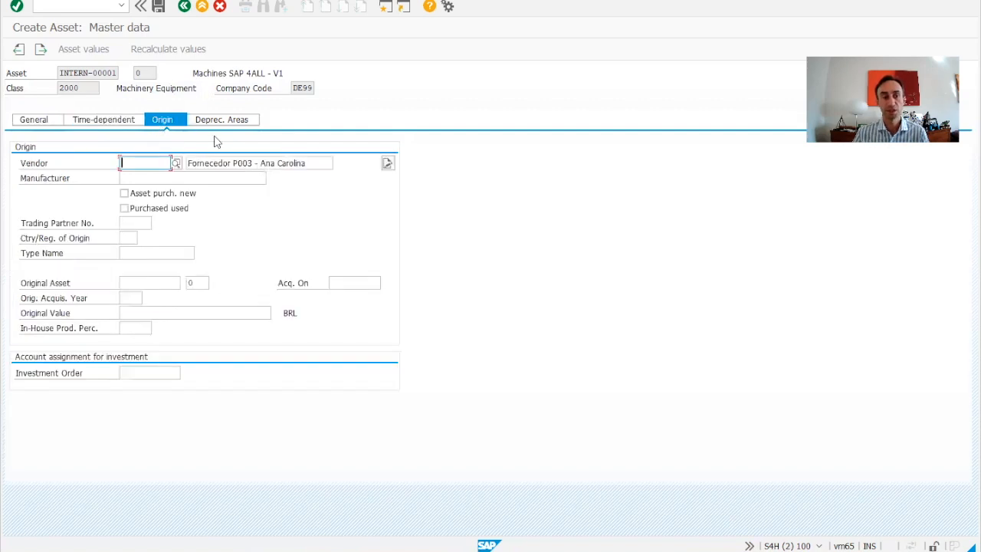
left_click_drag(310, 162, 148, 162)
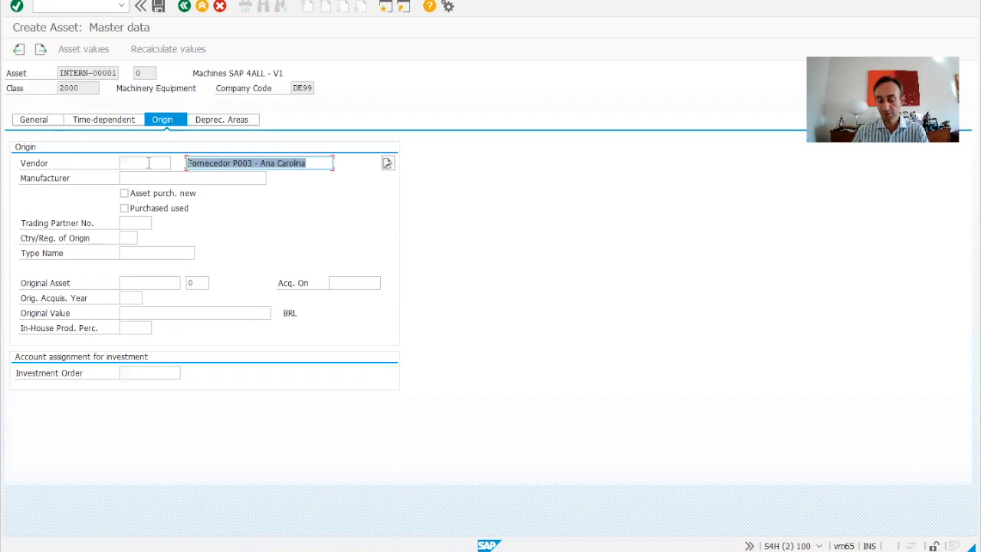
key("Delete")
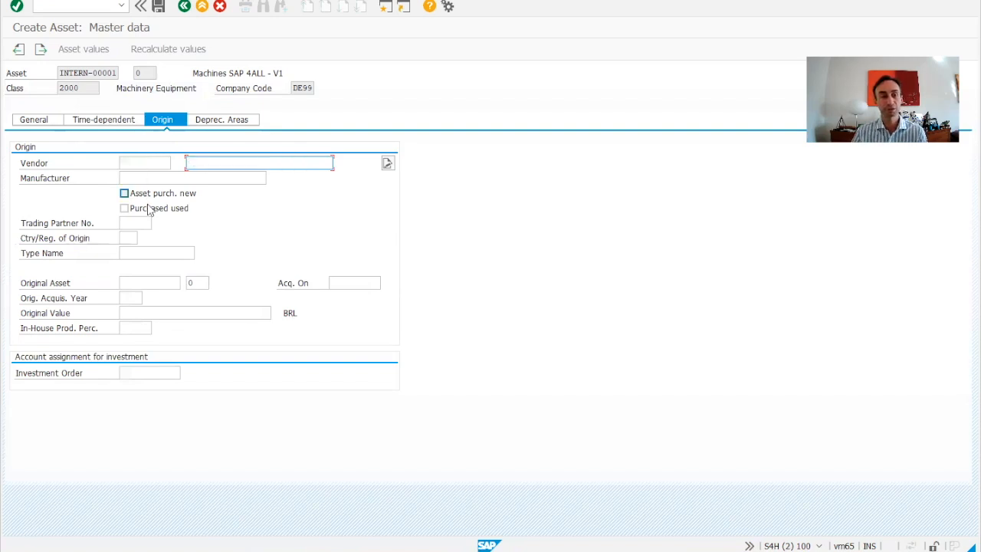
left_click(147, 165)
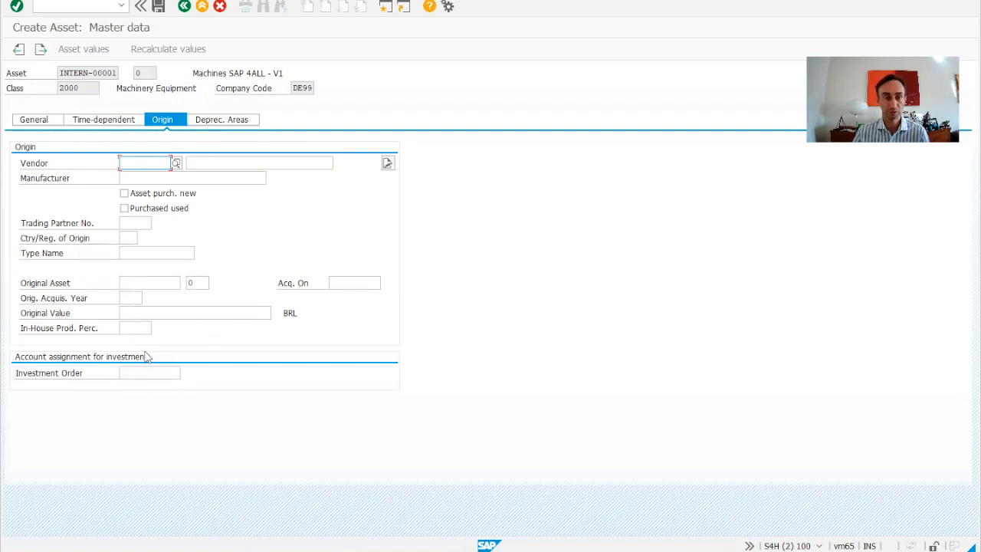
Step: Try a useful life of 9 for the E&P depreciation area and set it back to 10
left_click(206, 122)
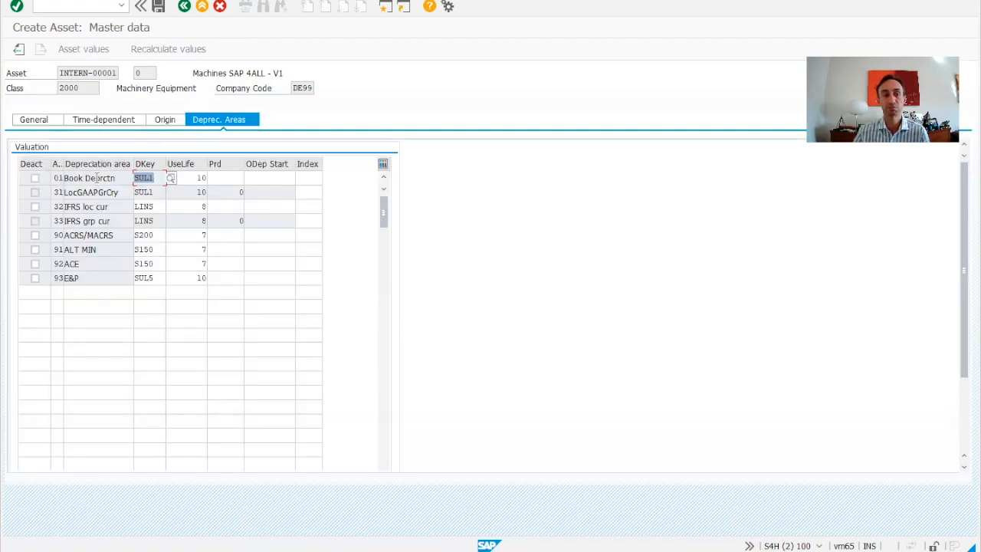
double_click(189, 279)
type("9")
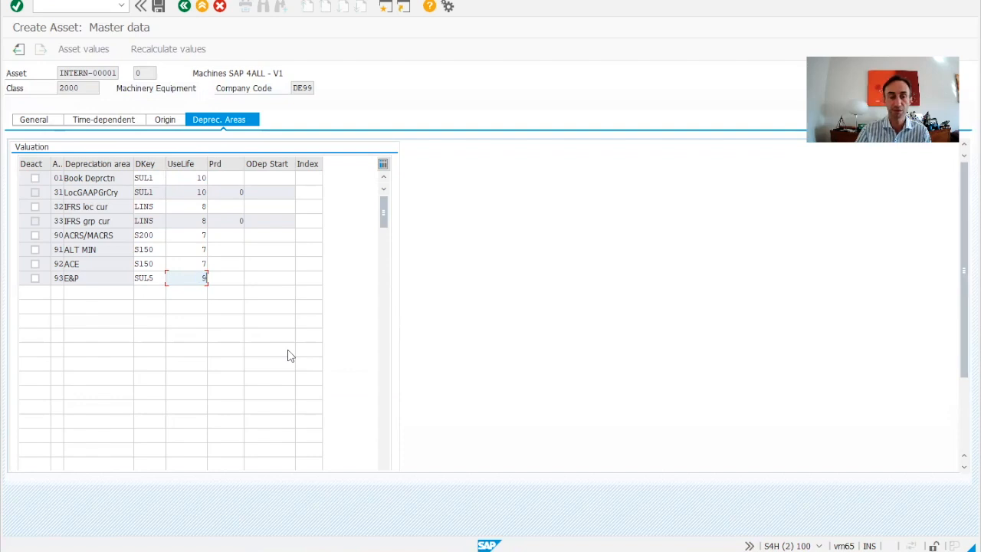
left_click_drag(191, 278, 214, 282)
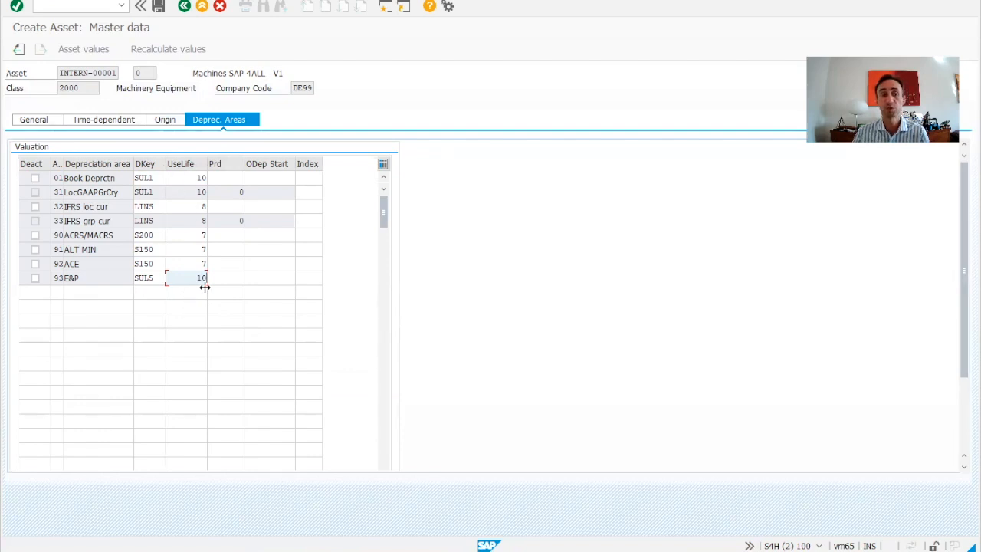
Step: Save the new asset and display its master data
left_click(158, 7)
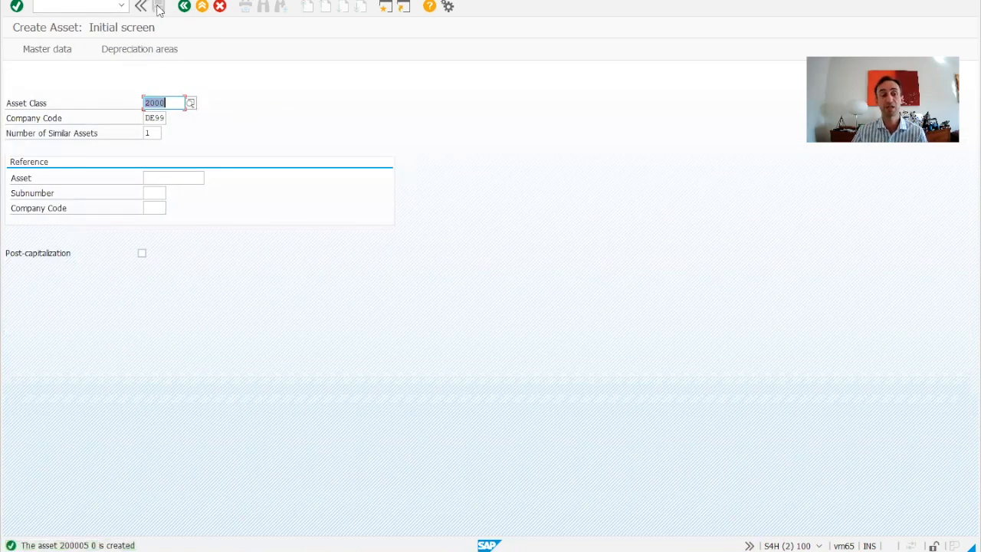
left_click(59, 1)
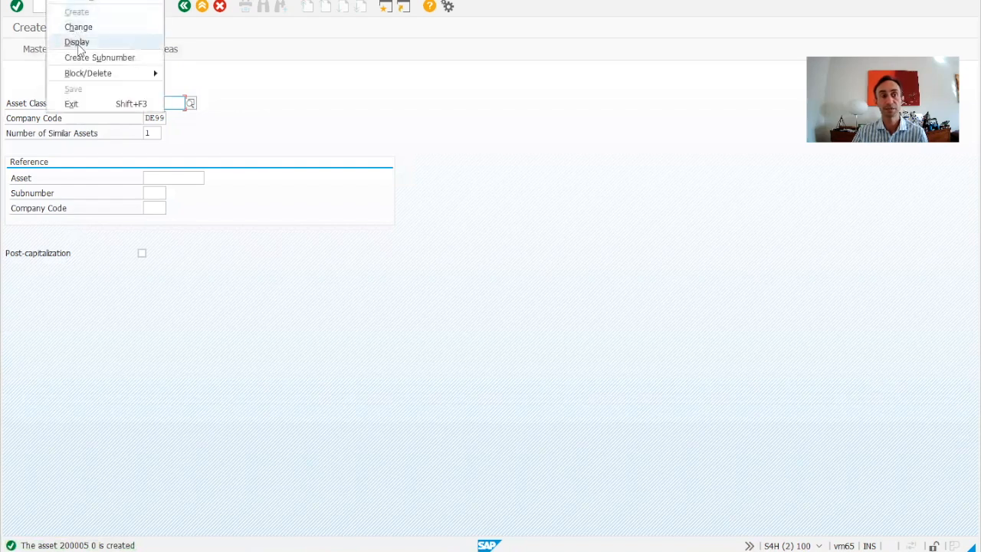
left_click(78, 45)
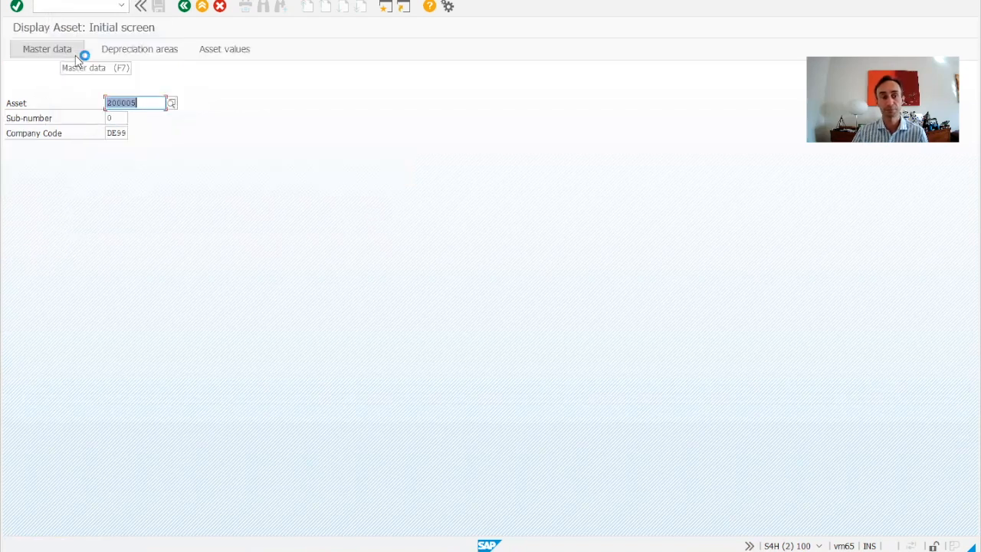
left_click(78, 55)
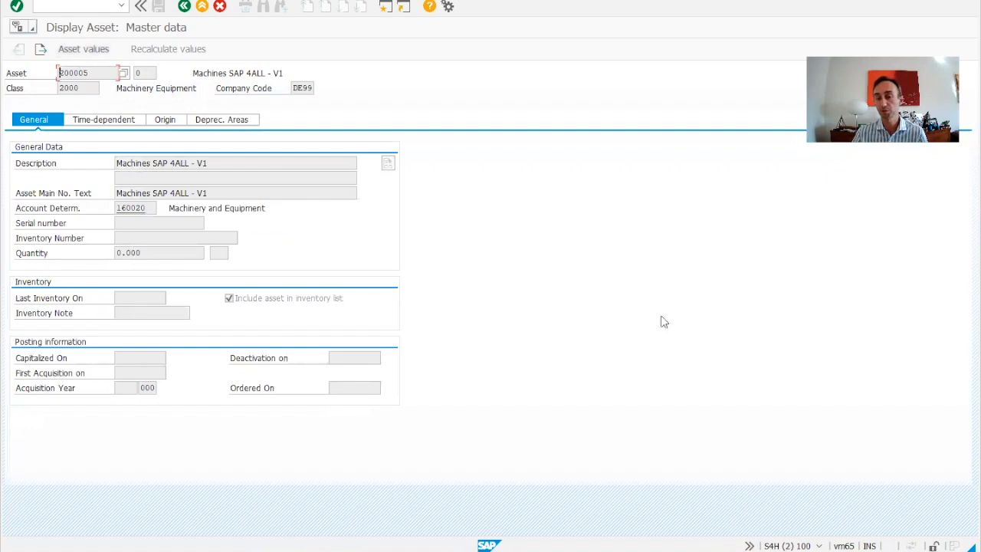
Step: Check the transaction code in the session details and review the saved asset's time-dependent data and depreciation areas
left_click(818, 545)
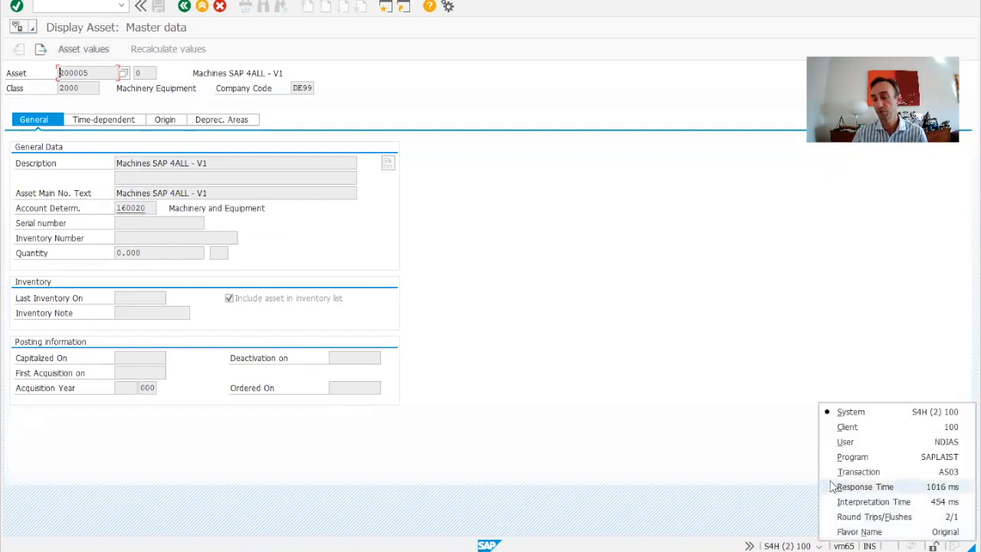
left_click(580, 389)
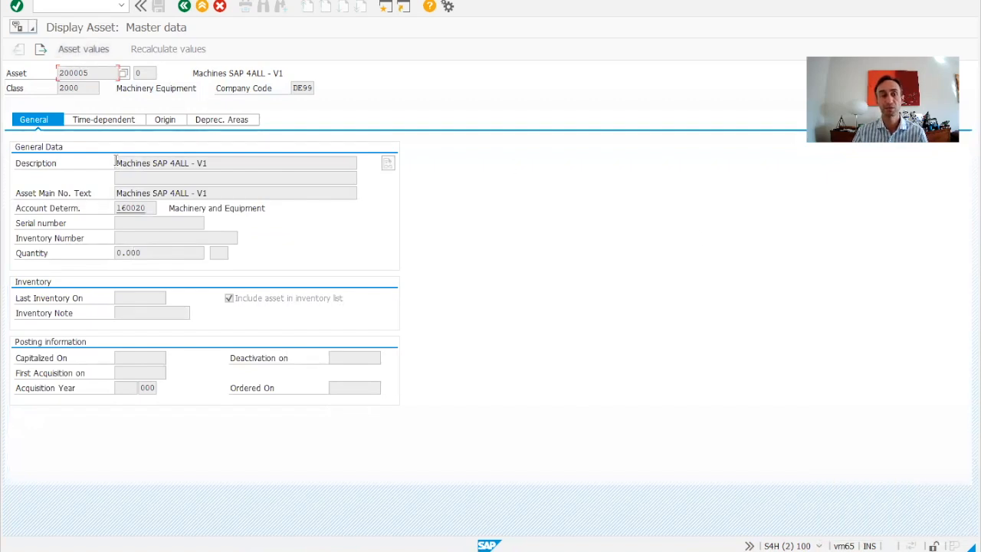
left_click(97, 121)
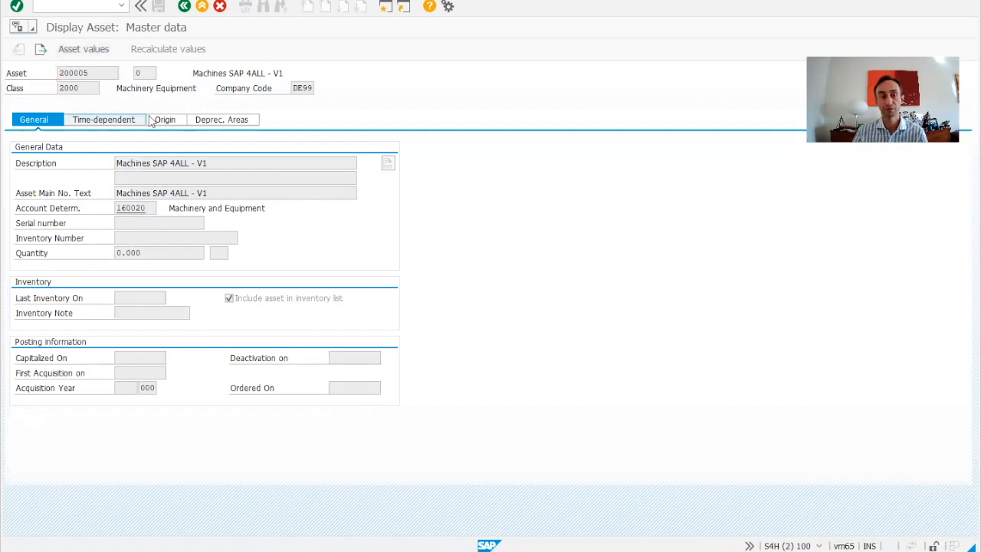
left_click(205, 124)
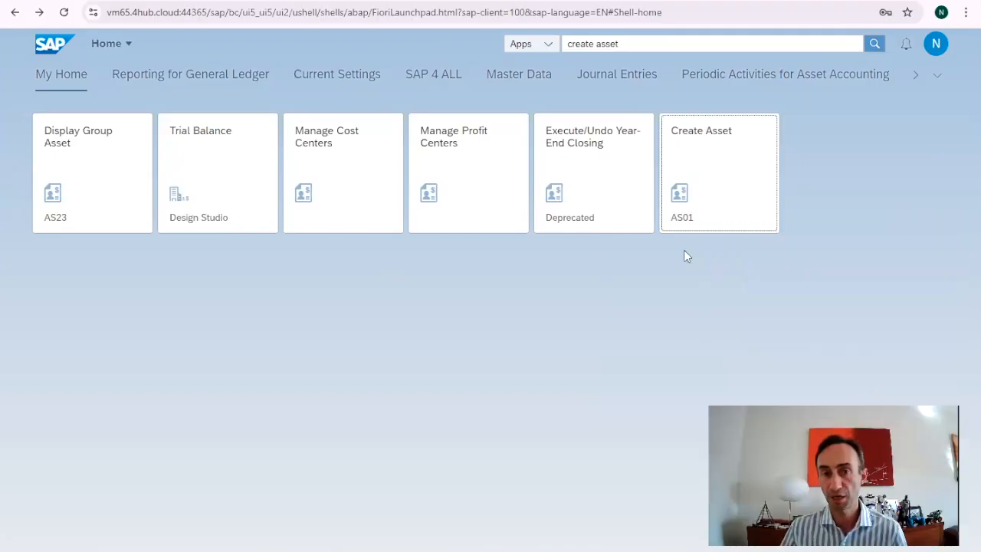
Step: Switch to the SAP Fiori launchpad, search the apps for "create asset" and close the suggestions
left_click(739, 44)
key("BackSpace")
key("BackSpace")
key("BackSpace")
key("BackSpace")
key("BackSpace")
key("BackSpace")
key("BackSpace")
key("BackSpace")
key("BackSpace")
key("BackSpace")
key("BackSpace")
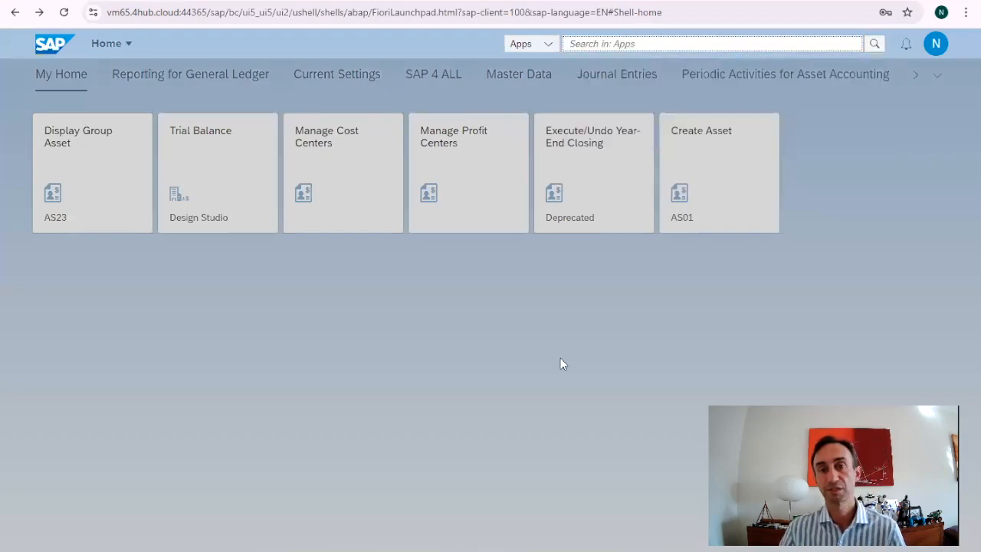
type("create ass")
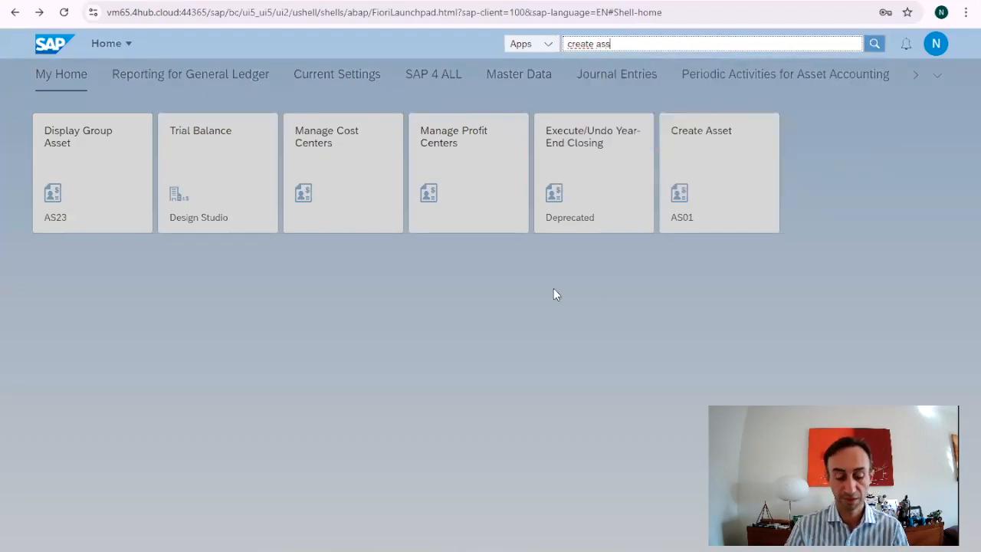
type("et")
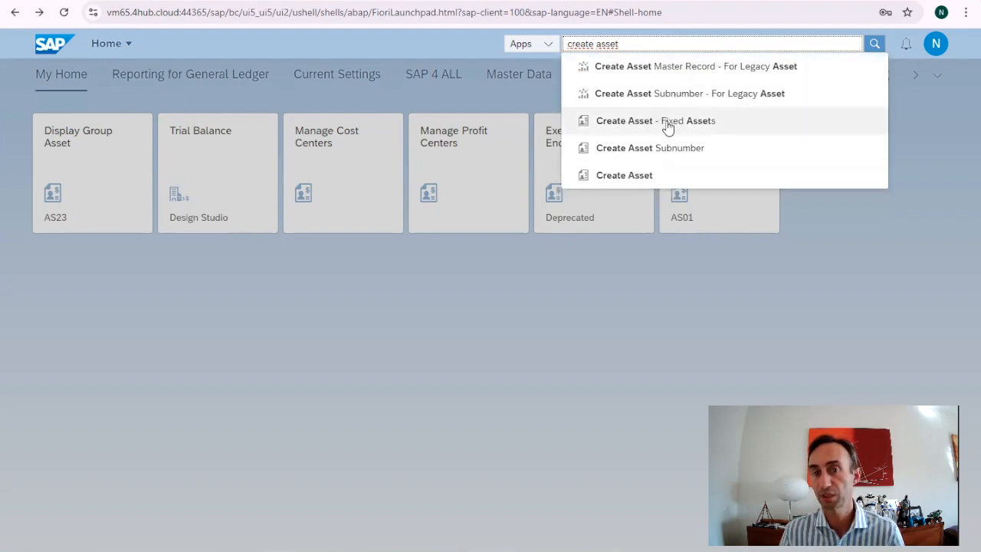
left_click(651, 261)
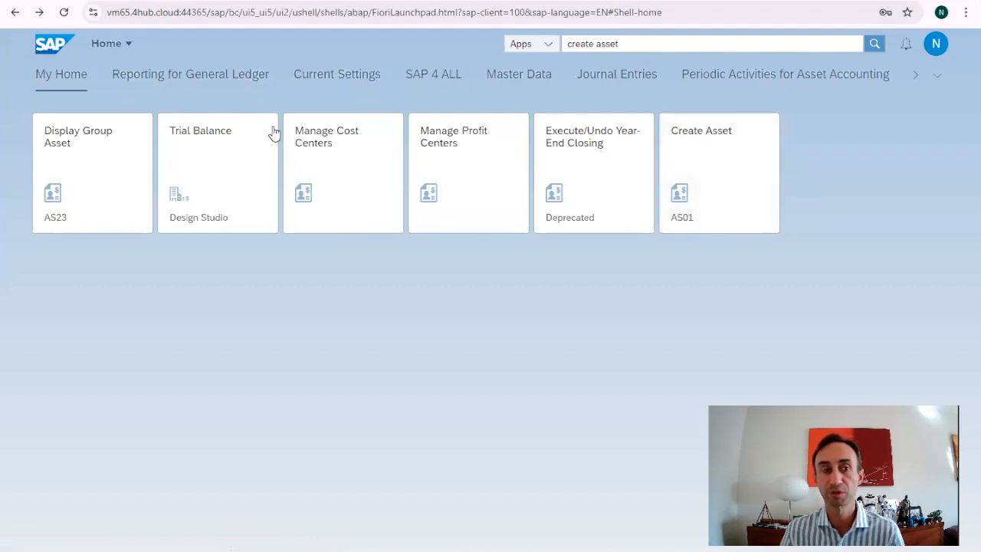
Step: Open the App Finder and search its catalog for "create asset"
left_click(935, 43)
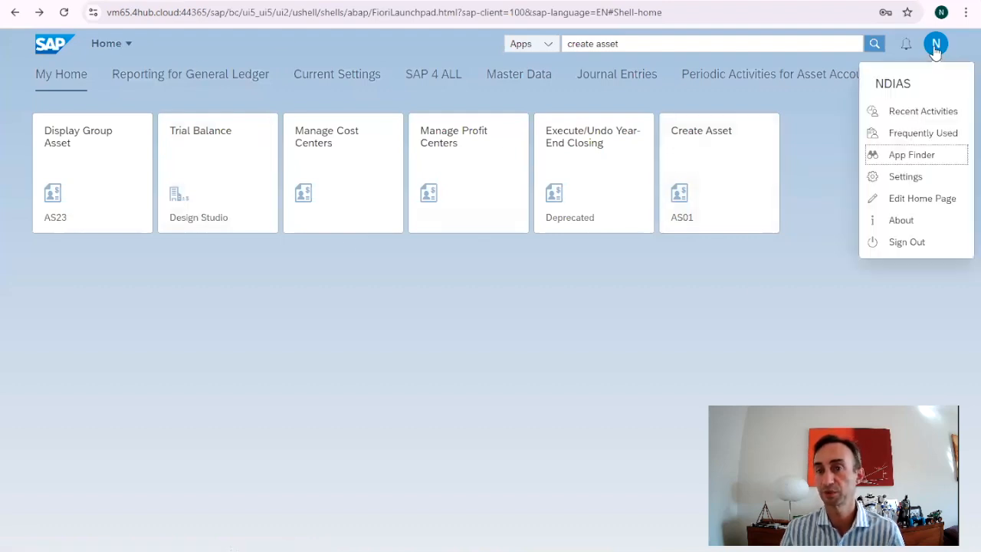
left_click(911, 155)
left_click(833, 74)
type("create seets")
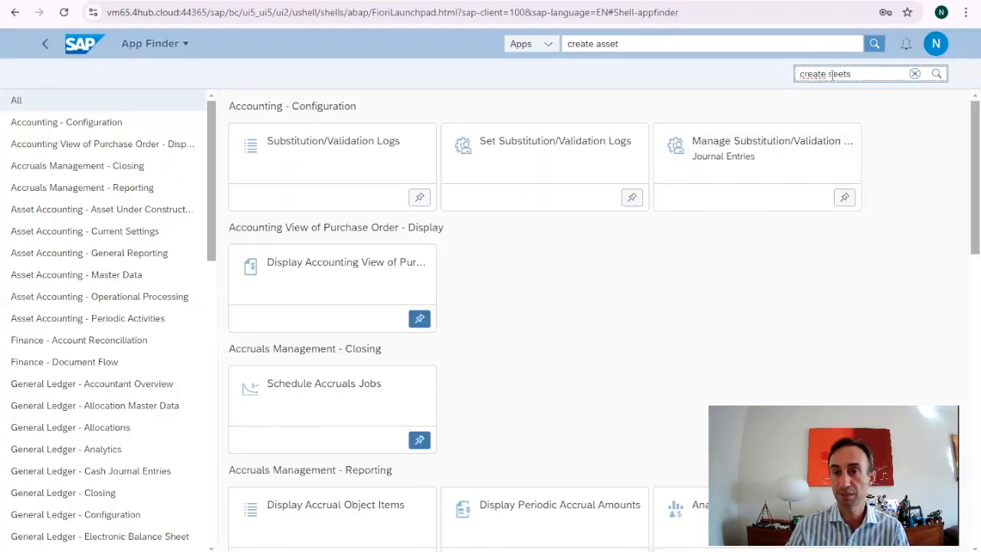
key("Return")
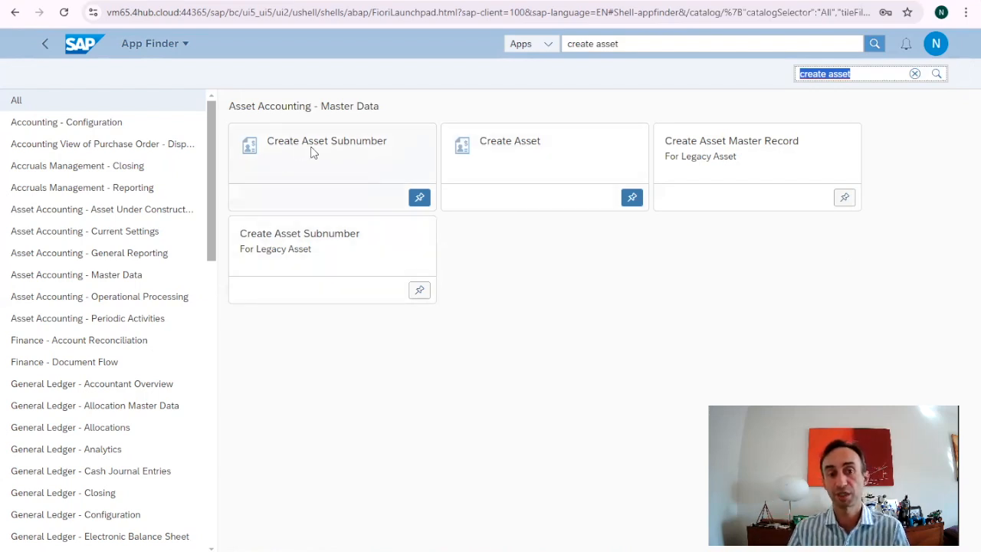
Step: Check the groups that the Create Asset Master Record app for legacy assets can be added to, without selecting any
left_click(846, 199)
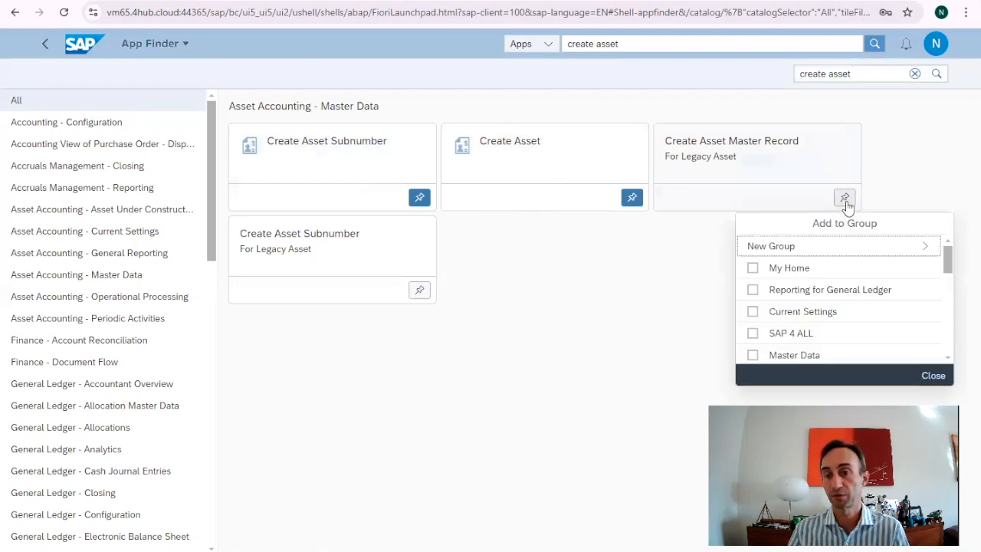
left_click(901, 189)
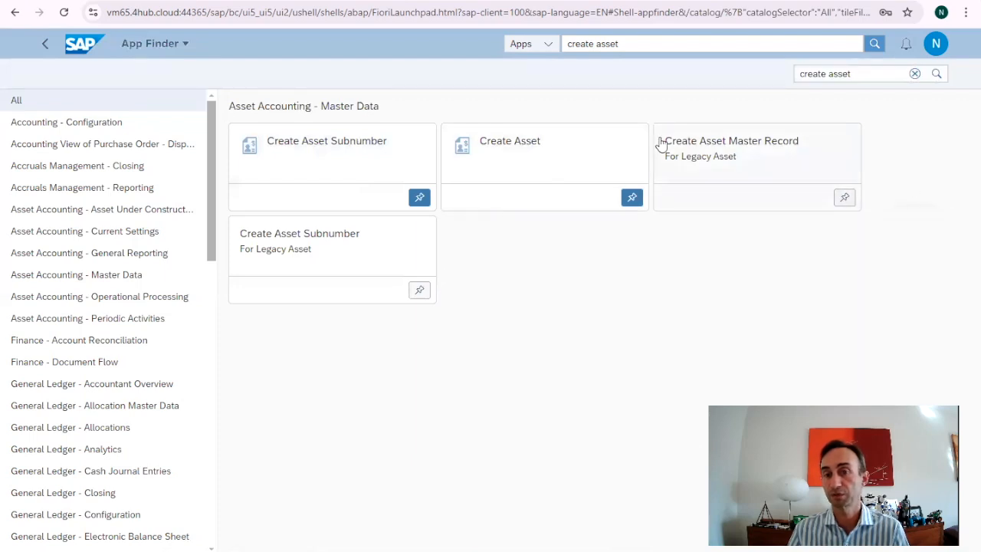
left_click(844, 200)
scroll(818, 300, "down", 5)
scroll(819, 301, "up", 4)
scroll(820, 301, "up", 2)
left_click(912, 196)
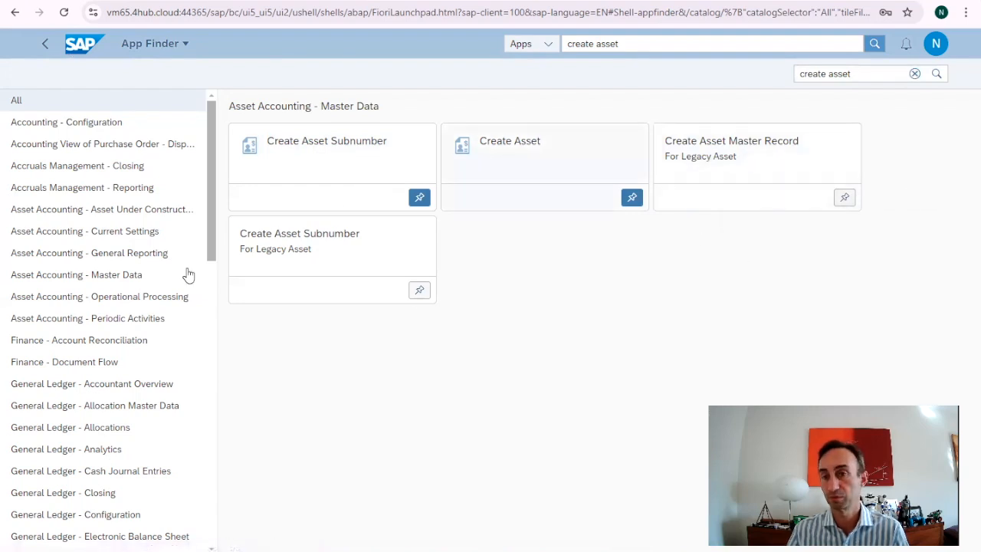
Step: Return to the launchpad home, open the Create Asset (AS01) app and set the reference company code to DE99
left_click(79, 48)
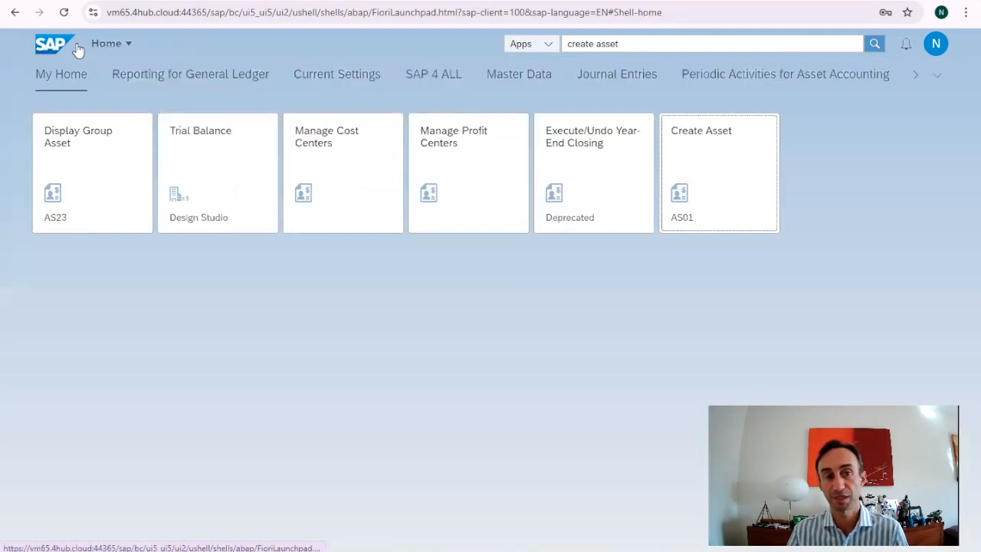
left_click(717, 170)
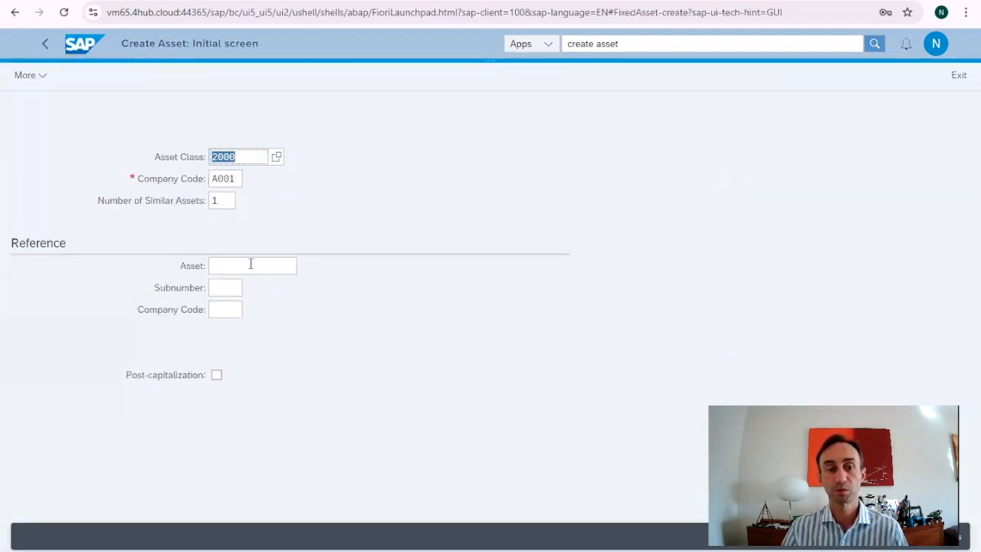
left_click(234, 310)
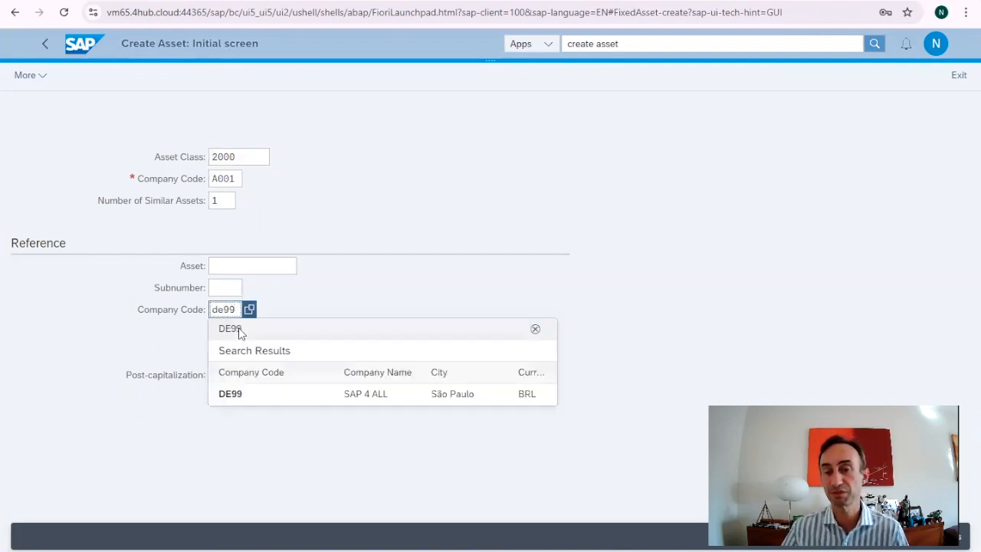
left_click(239, 394)
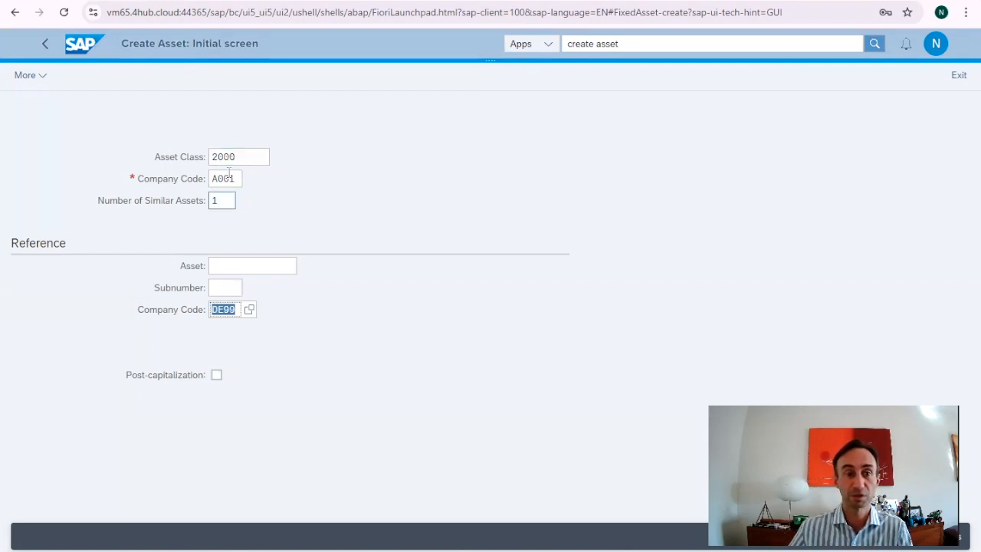
Step: Select asset 200005, MACHINES SAP 4ALL - V1, of company code DE99 as the reference asset
left_click(234, 268)
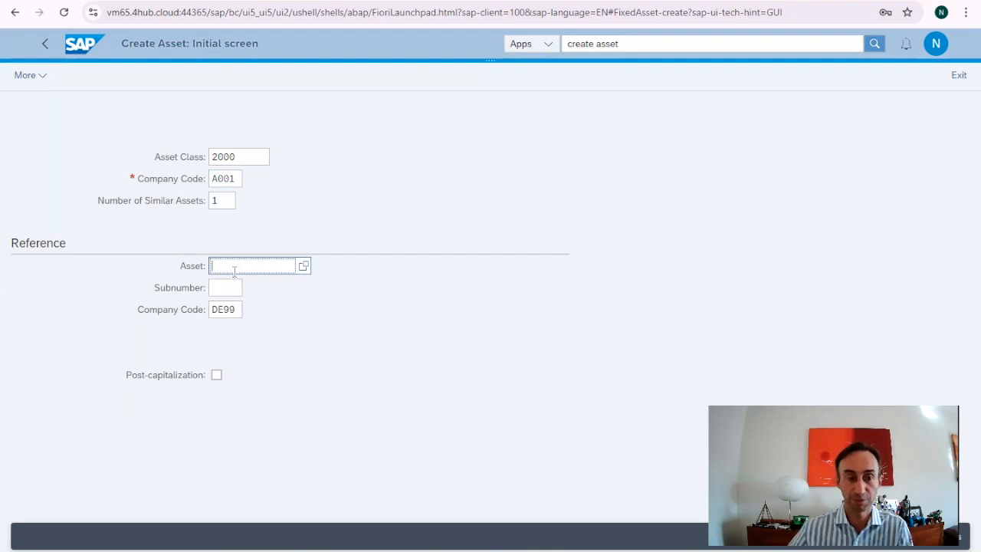
left_click(304, 268)
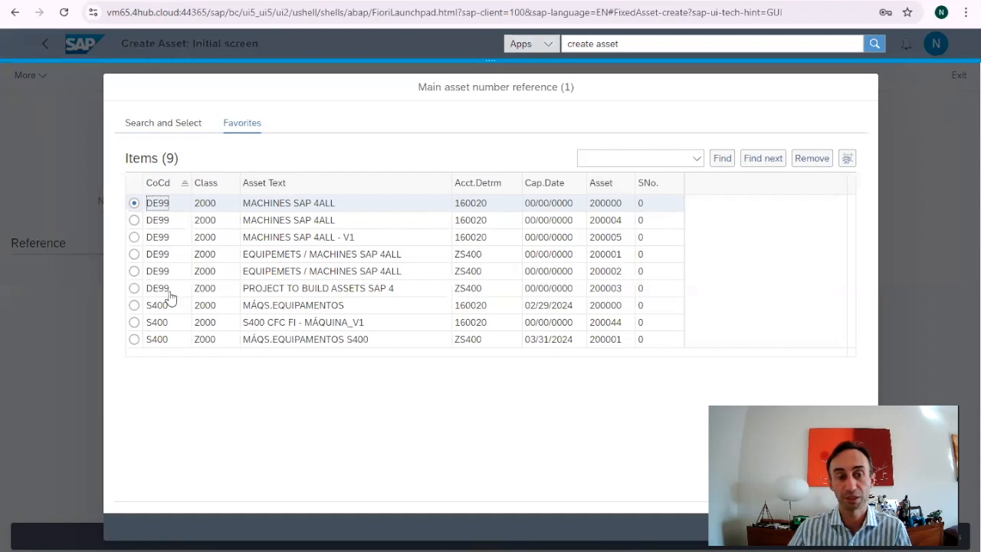
left_click(134, 239)
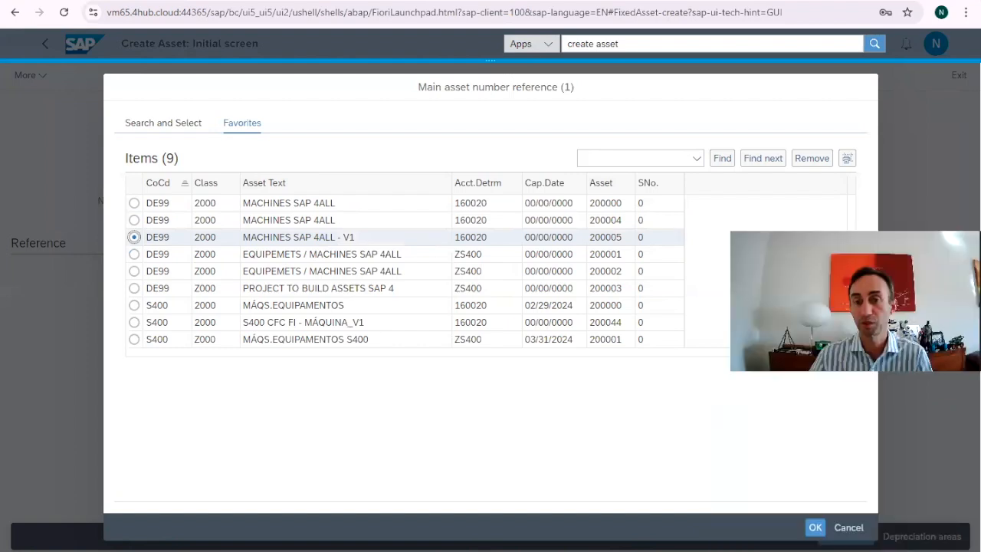
left_click(815, 527)
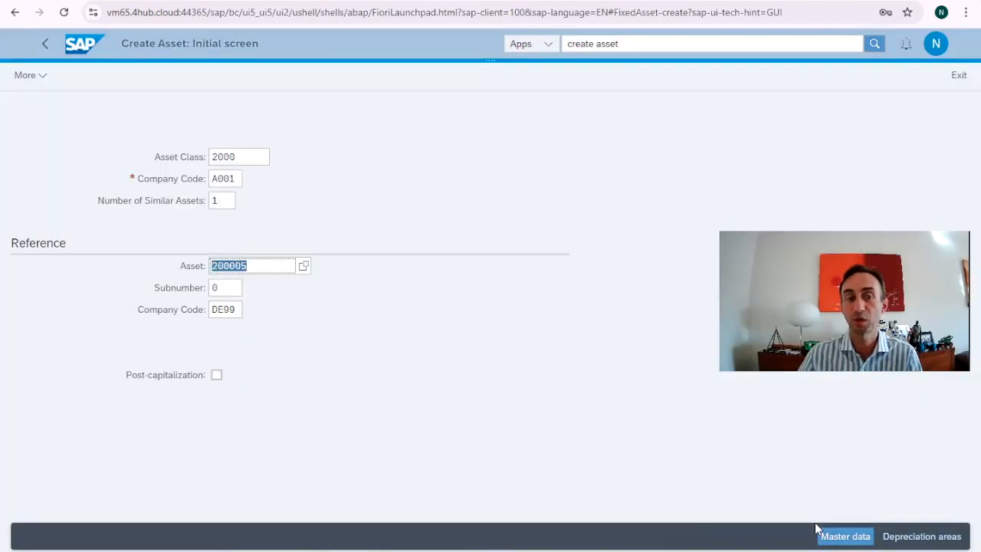
Step: Set the new asset's company code to DE99 and proceed to its master data
left_click(846, 536)
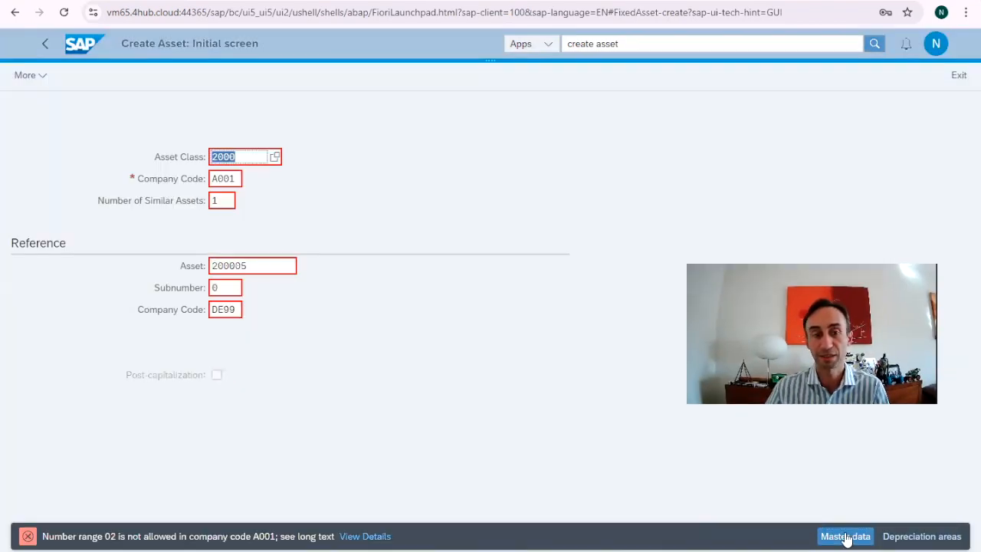
left_click(233, 179)
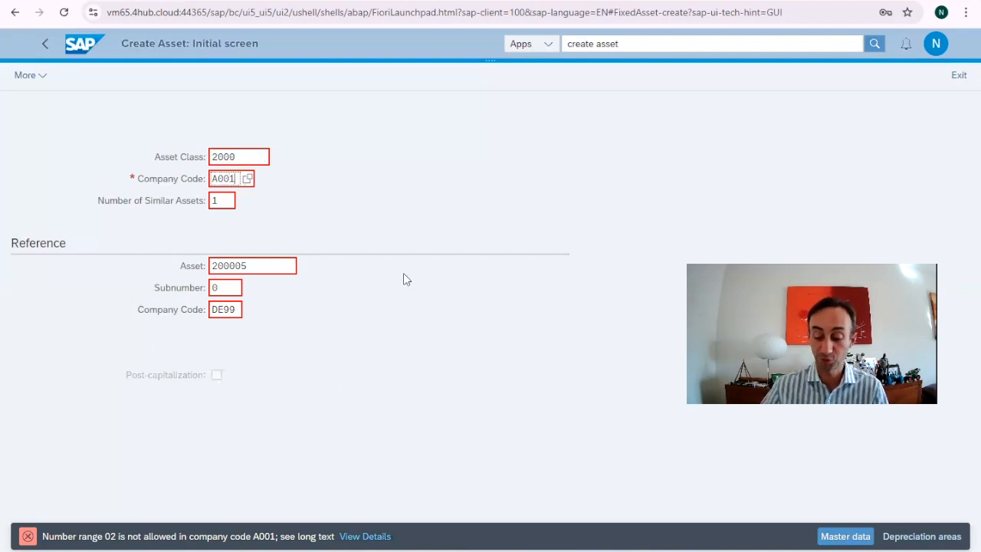
type("DE")
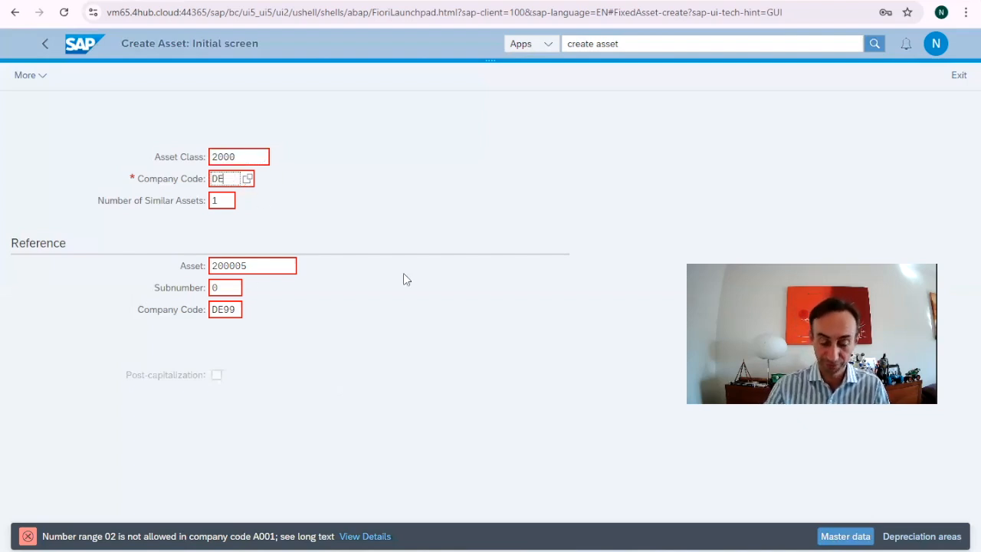
type("99")
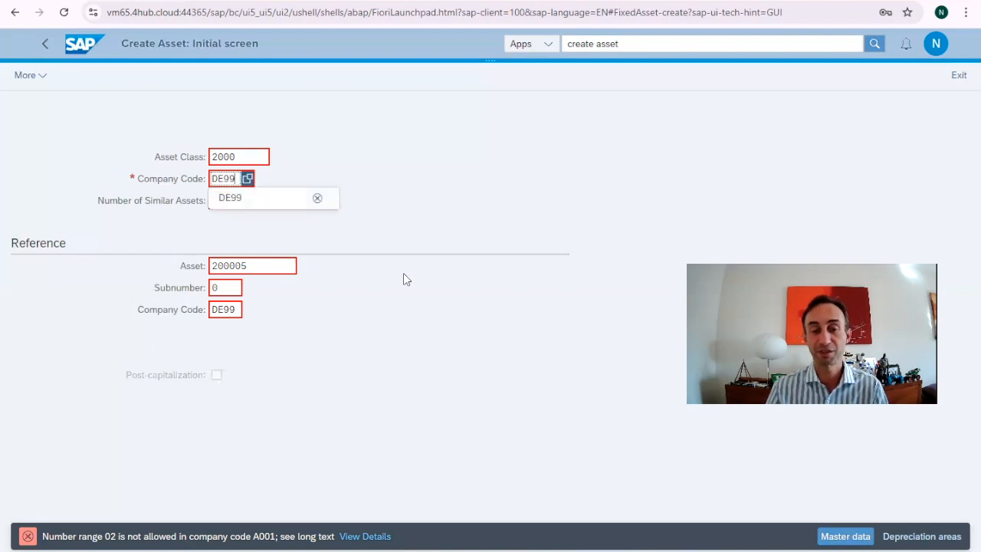
left_click(243, 199)
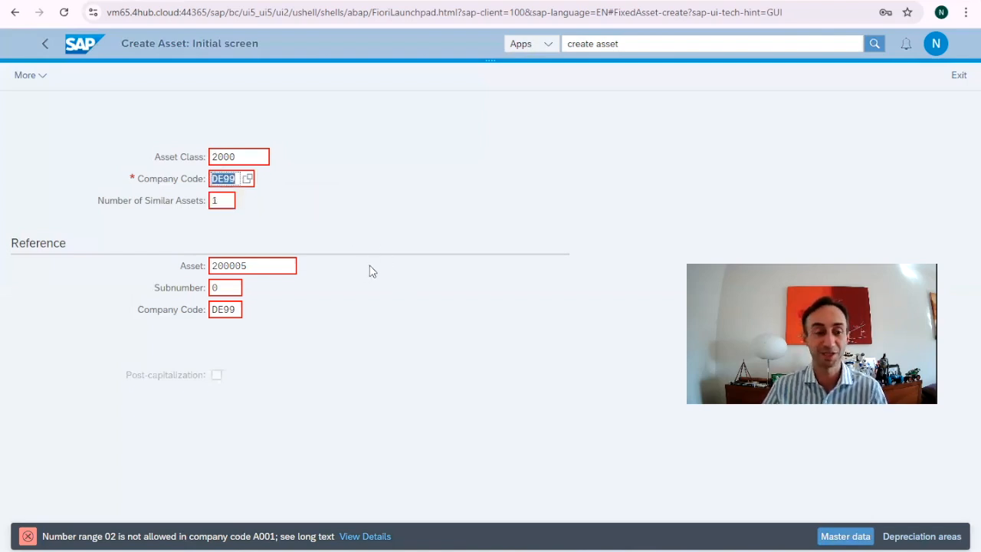
key("Return")
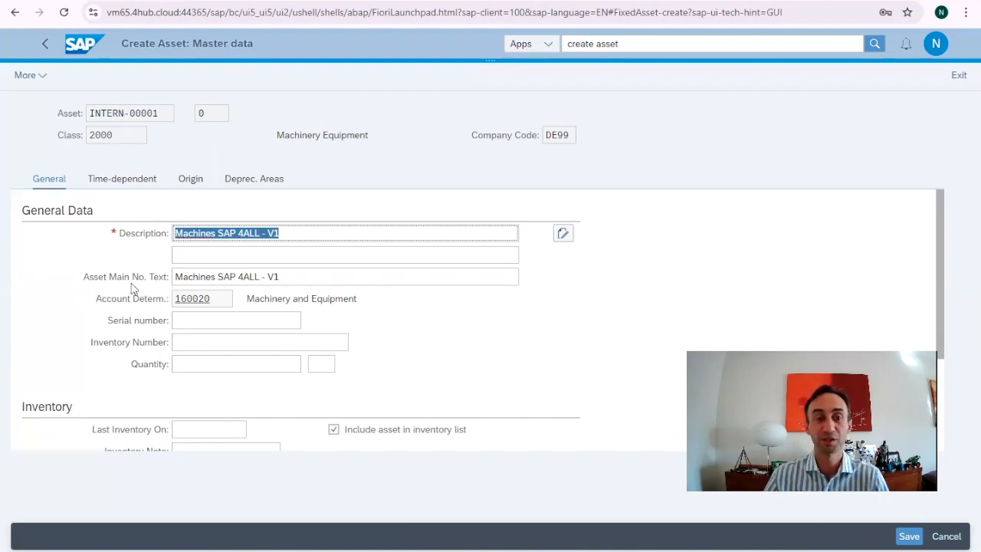
Step: Change the description and the asset main number text to "Machines SAP 4ALL - V2"
left_click(347, 232)
key("BackSpace")
type("2")
left_click(313, 277)
key("BackSpace")
type("2")
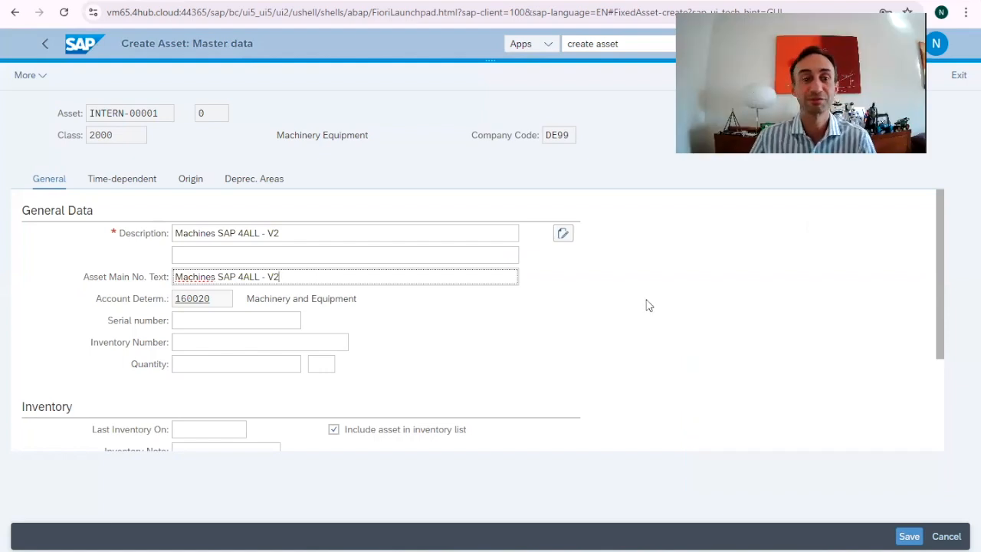
Step: Review the new asset's general, time-dependent and origin data and its depreciation areas
scroll(647, 304, "down", 3)
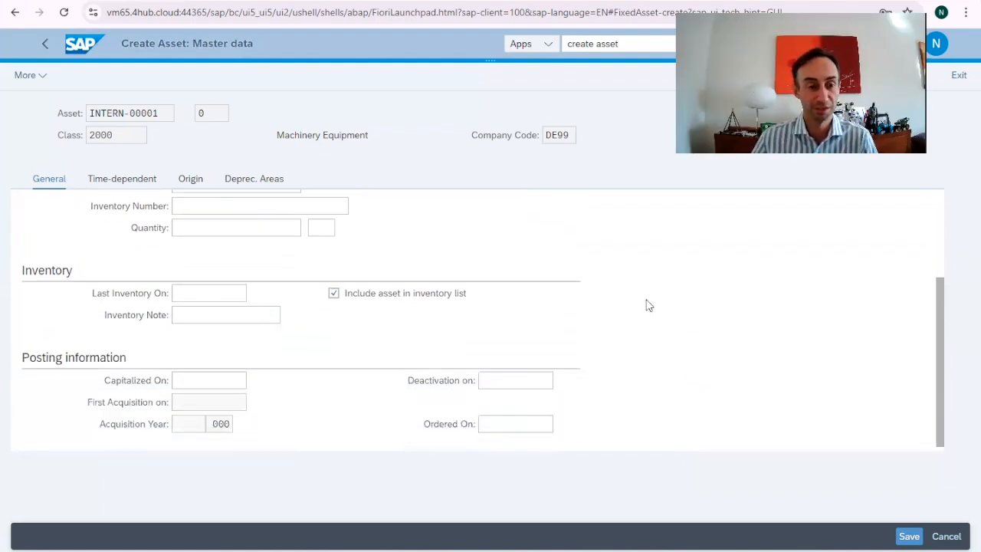
scroll(253, 344, "up", 3)
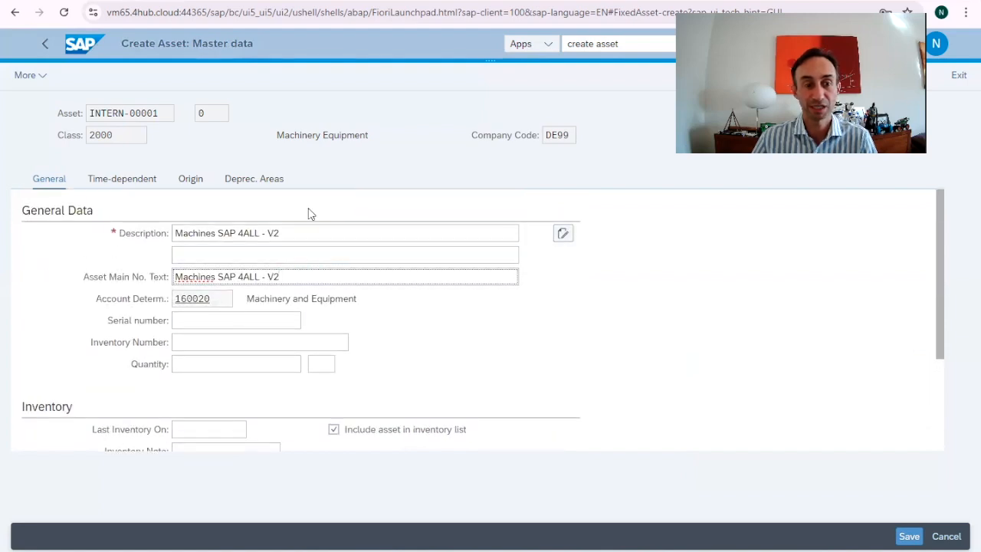
scroll(648, 341, "down", 3)
left_click(160, 282)
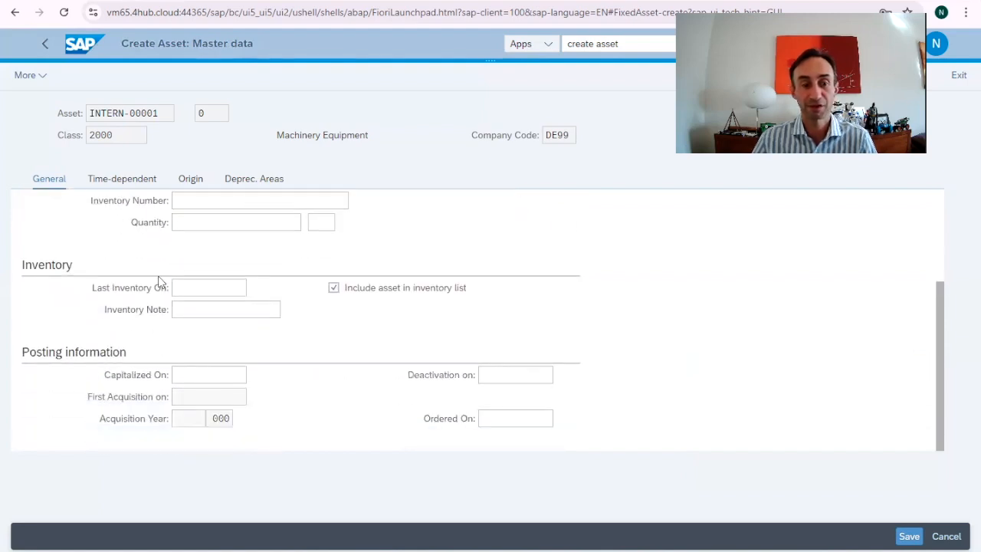
scroll(109, 193, "up", 3)
left_click(103, 182)
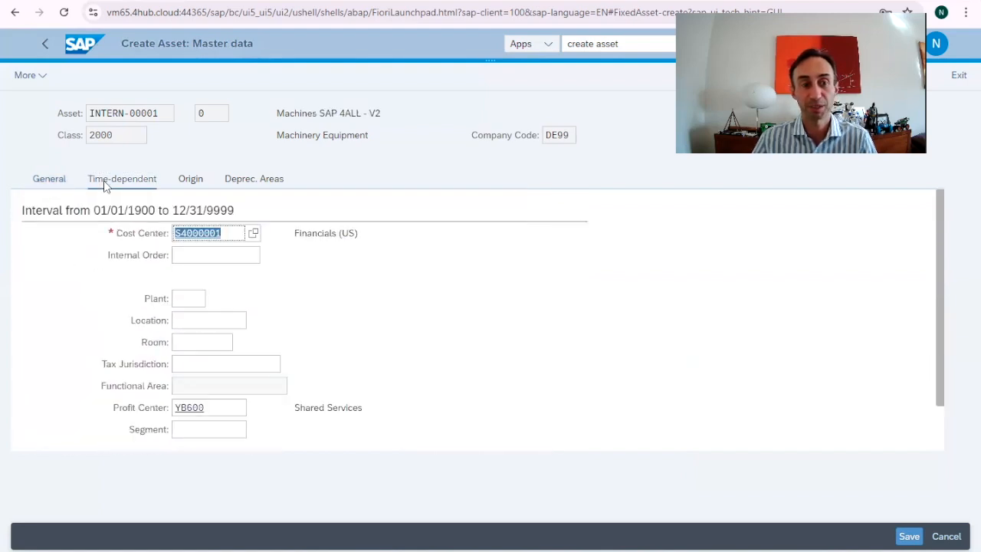
scroll(565, 333, "down", 1)
scroll(562, 335, "up", 1)
left_click(191, 187)
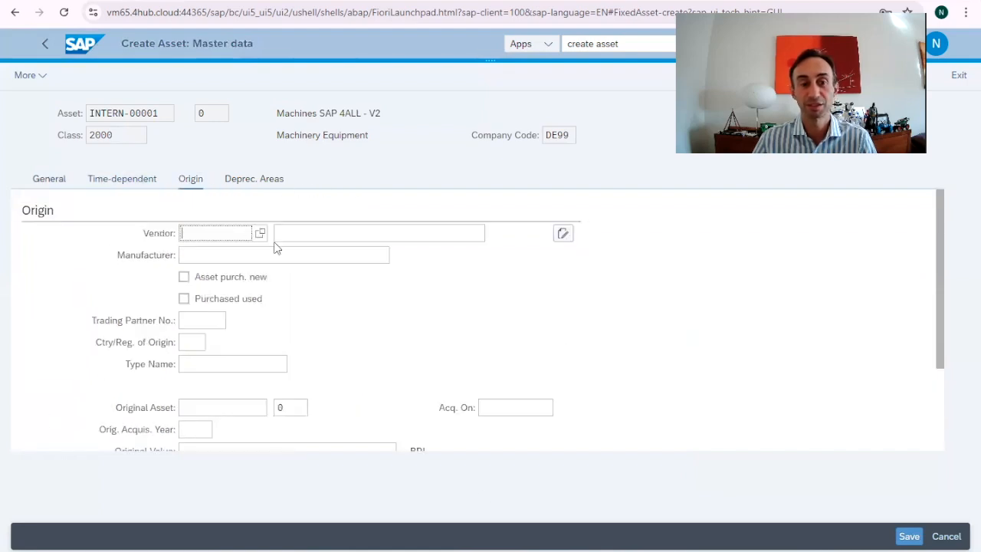
scroll(571, 367, "down", 2)
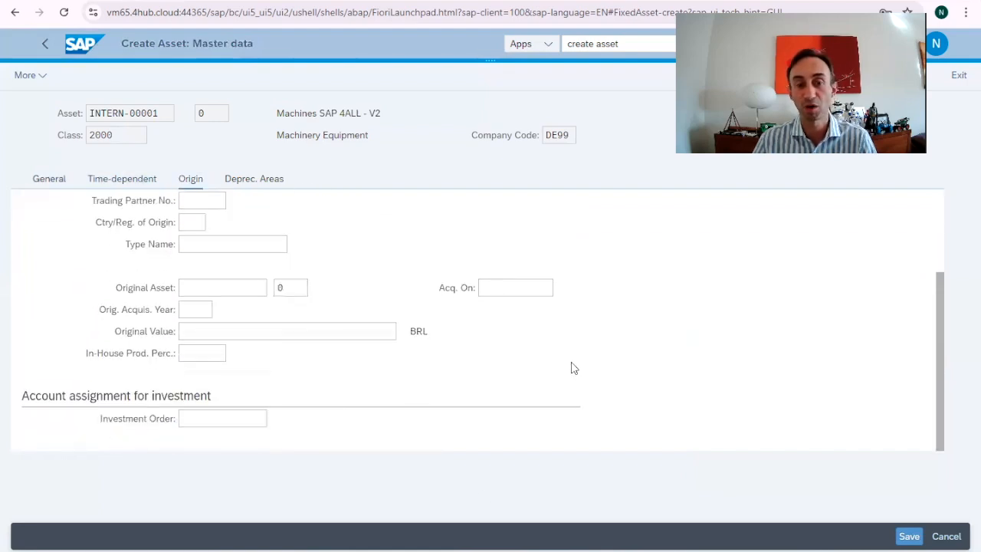
scroll(571, 368, "up", 2)
left_click(232, 182)
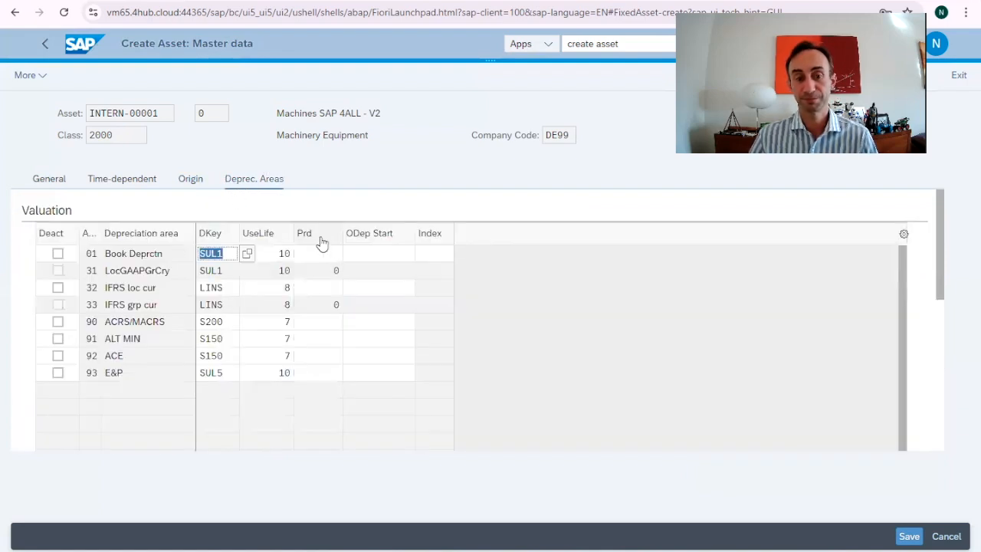
Step: Save the Machines SAP 4ALL - V2 asset and display its general master data
left_click(906, 538)
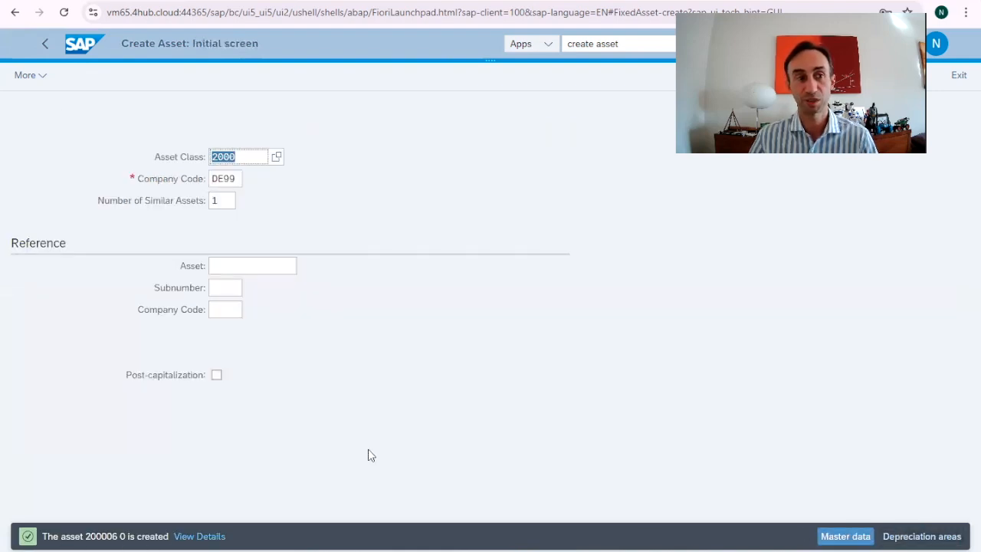
left_click(44, 80)
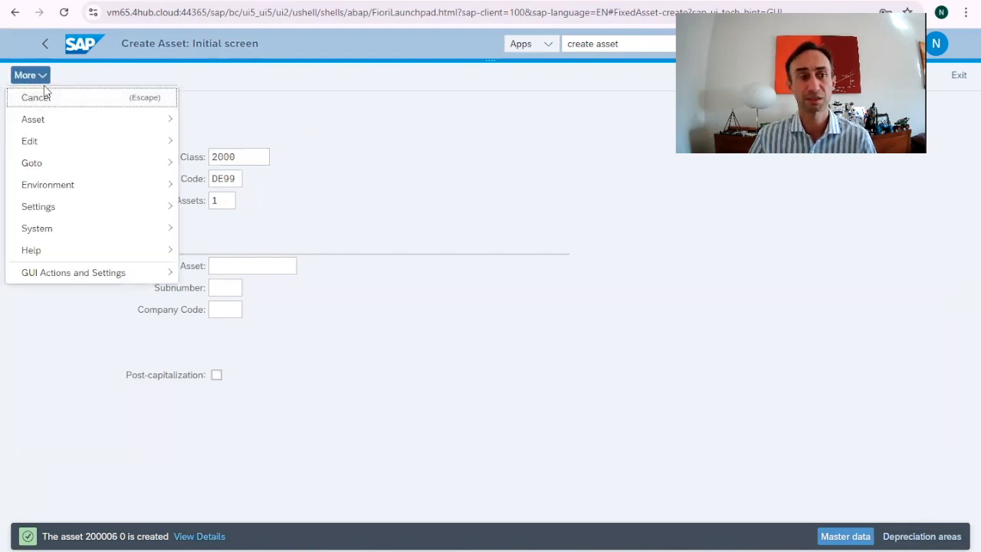
mouse_move(72, 120)
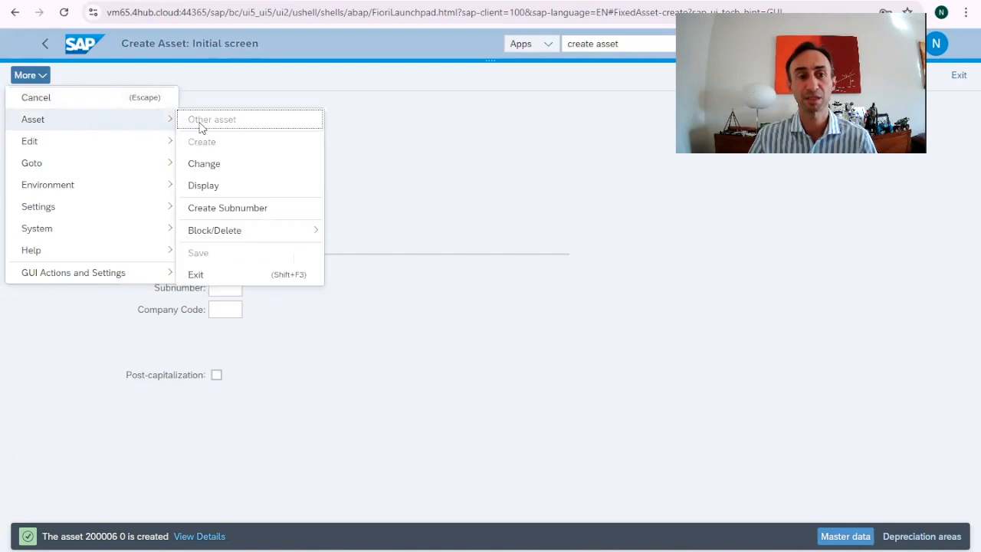
left_click(238, 192)
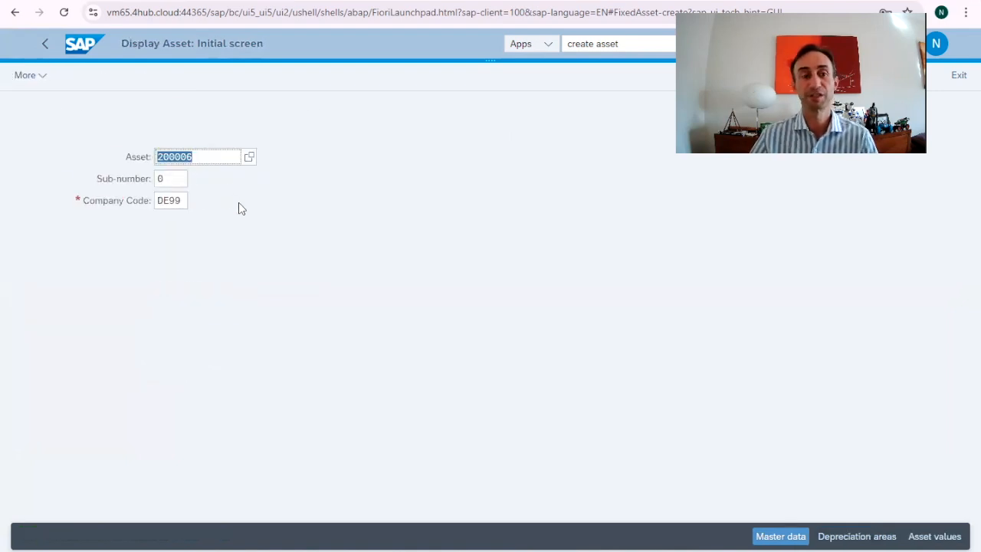
key("Return")
scroll(310, 285, "down", 3)
scroll(328, 319, "up", 3)
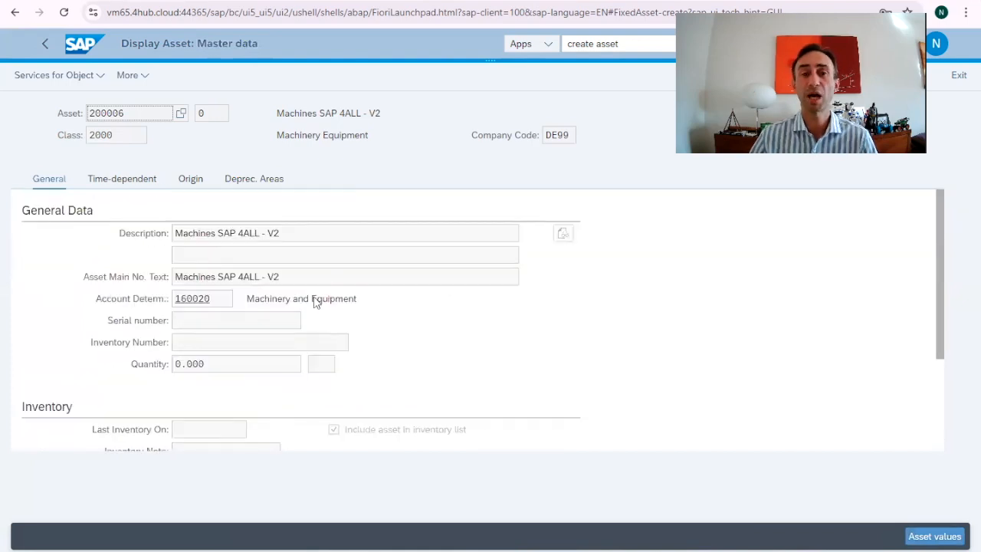